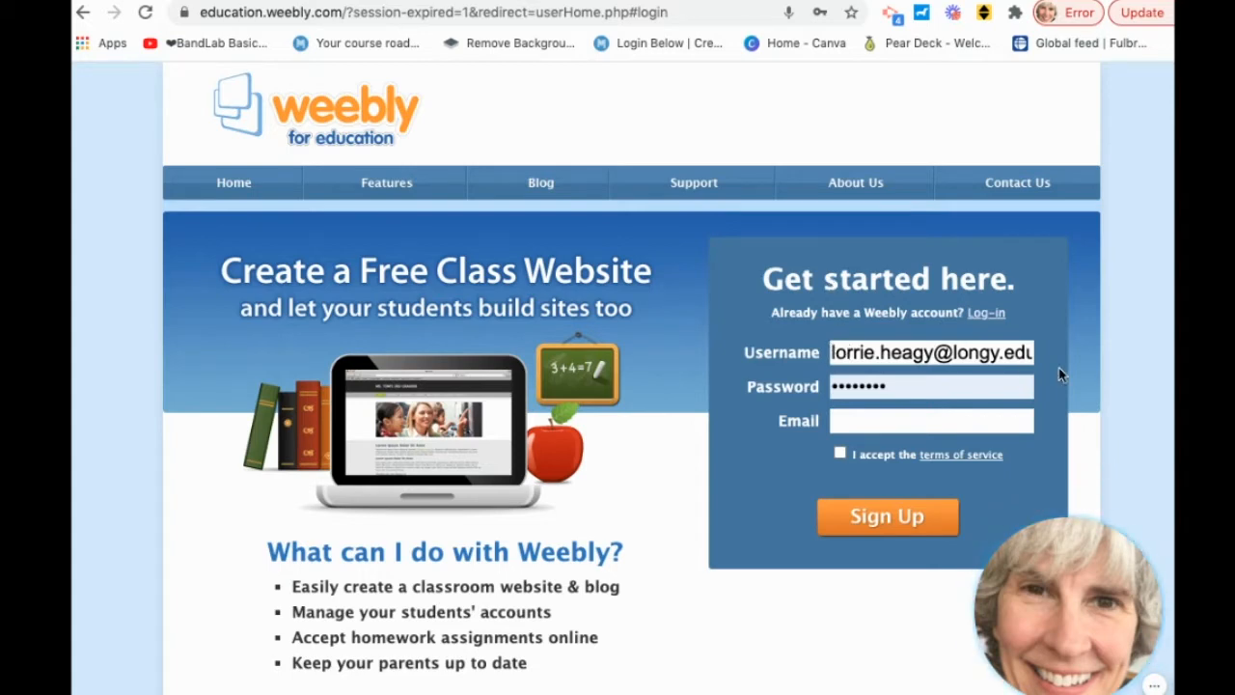
Enter the account password and log in to reach the LONGY MAT 2021 dashboard.
left_click(876, 385)
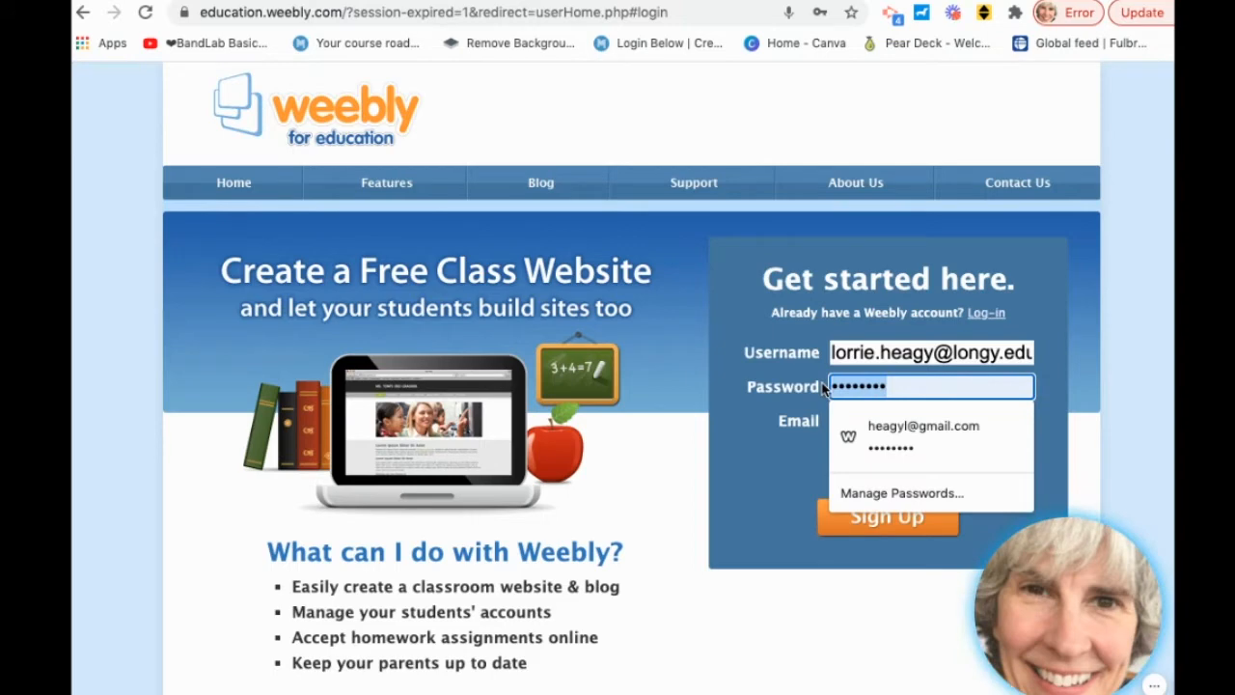
type("••")
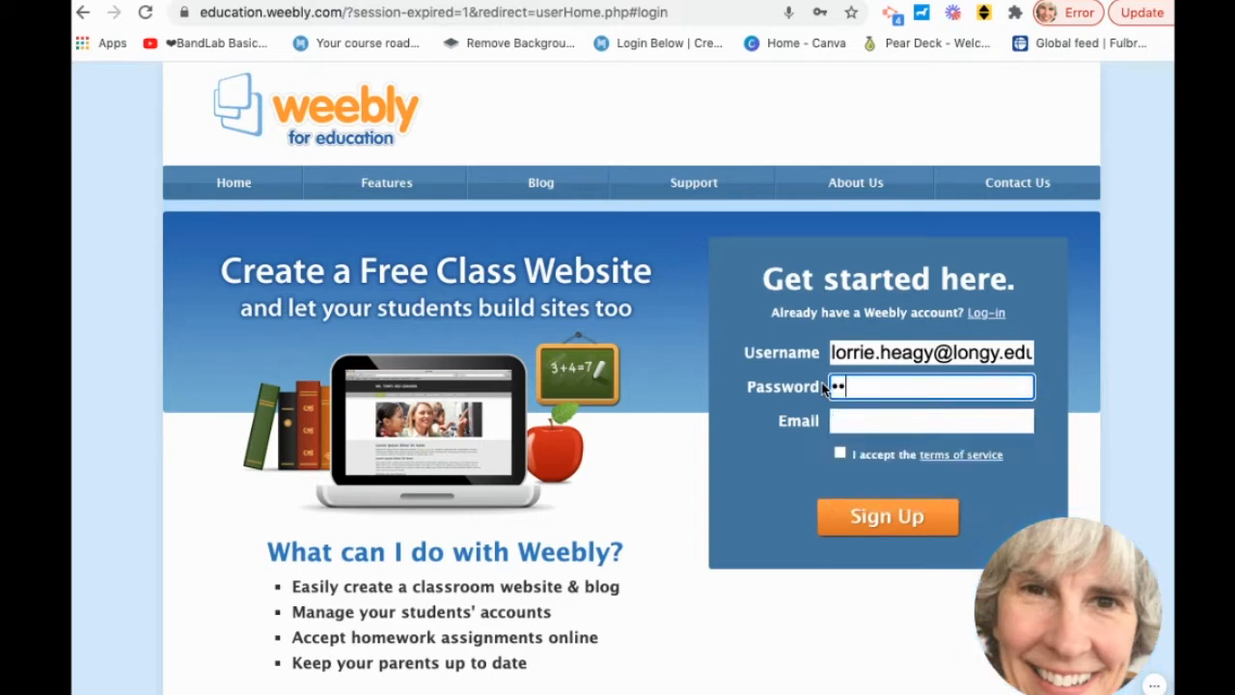
type("••••••••")
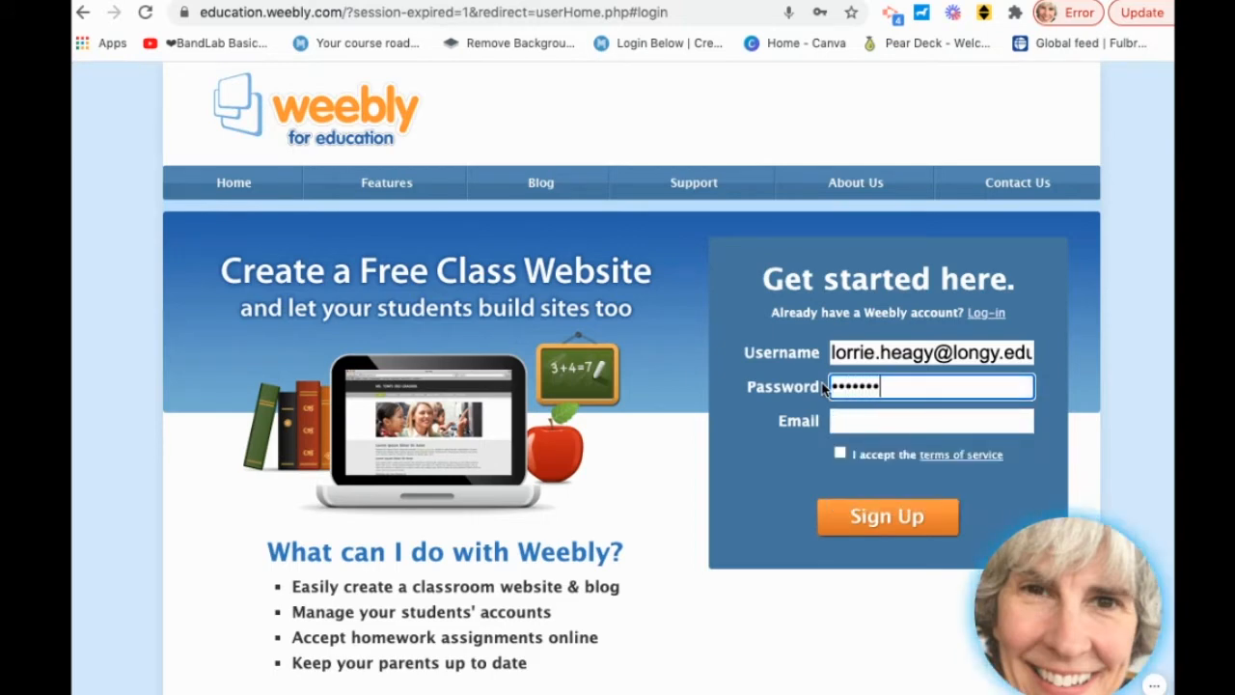
type("•")
left_click(984, 314)
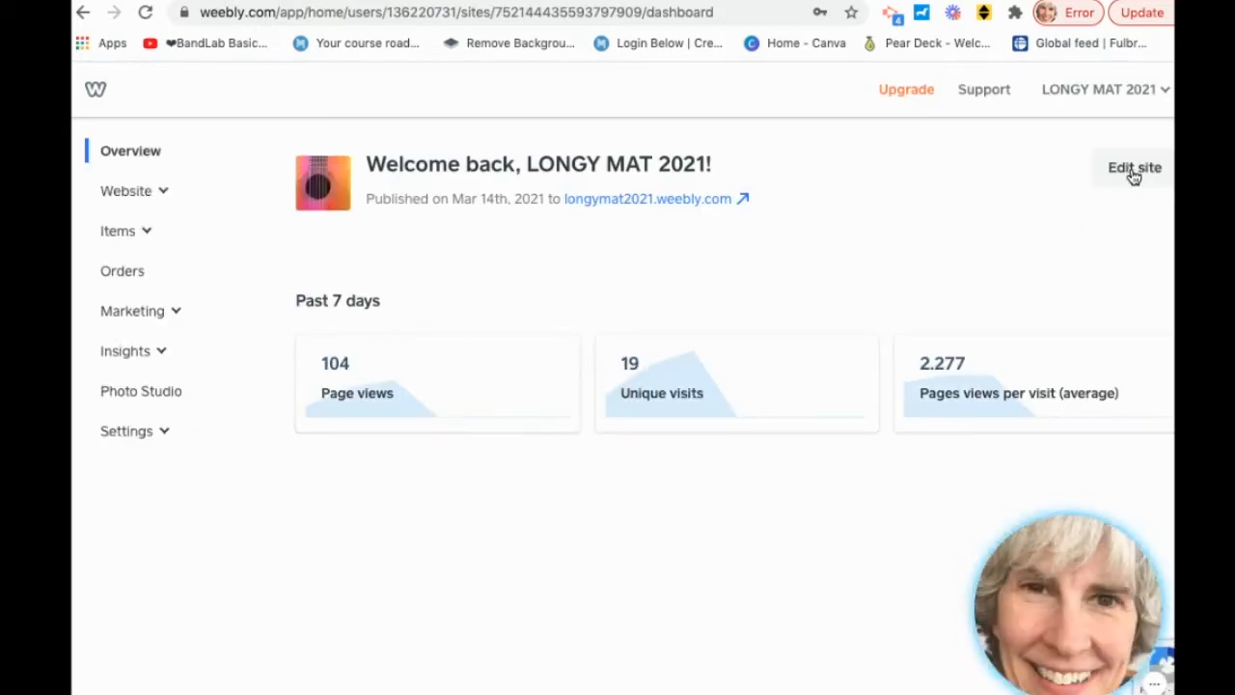
Launch the Build editor for LONGY MAT 2021 from the dashboard's Edit site button.
left_click(1138, 169)
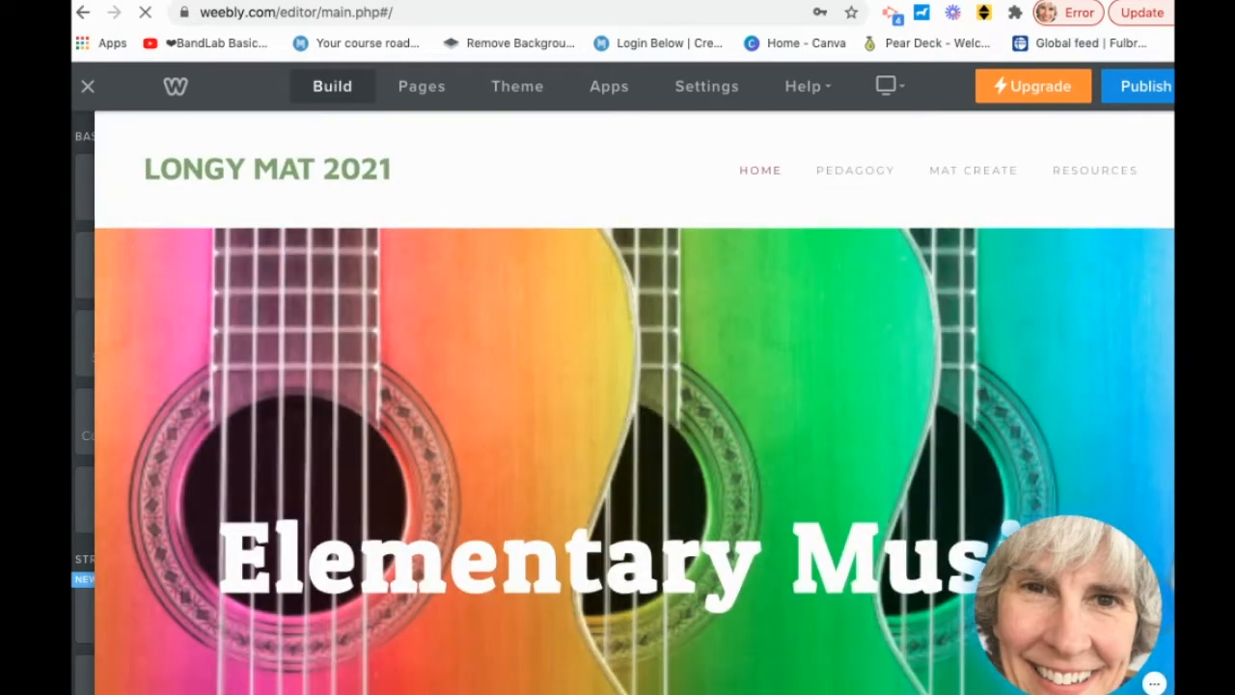
mouse_move(351, 101)
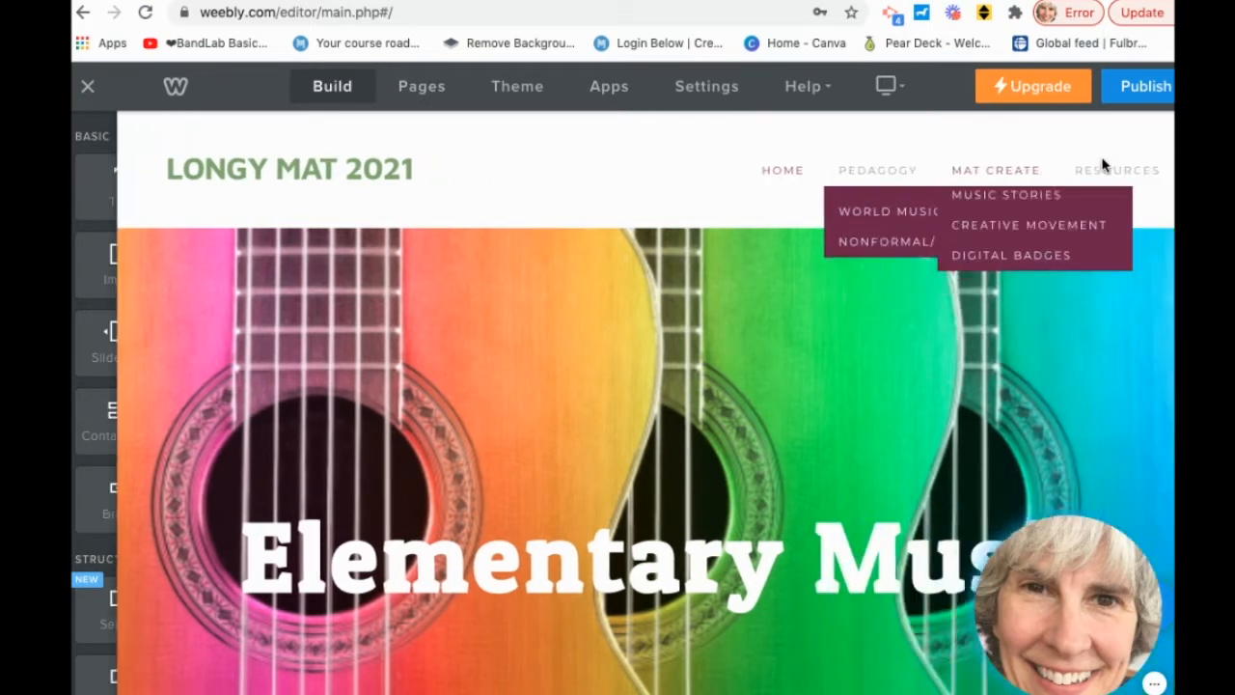
mouse_move(986, 175)
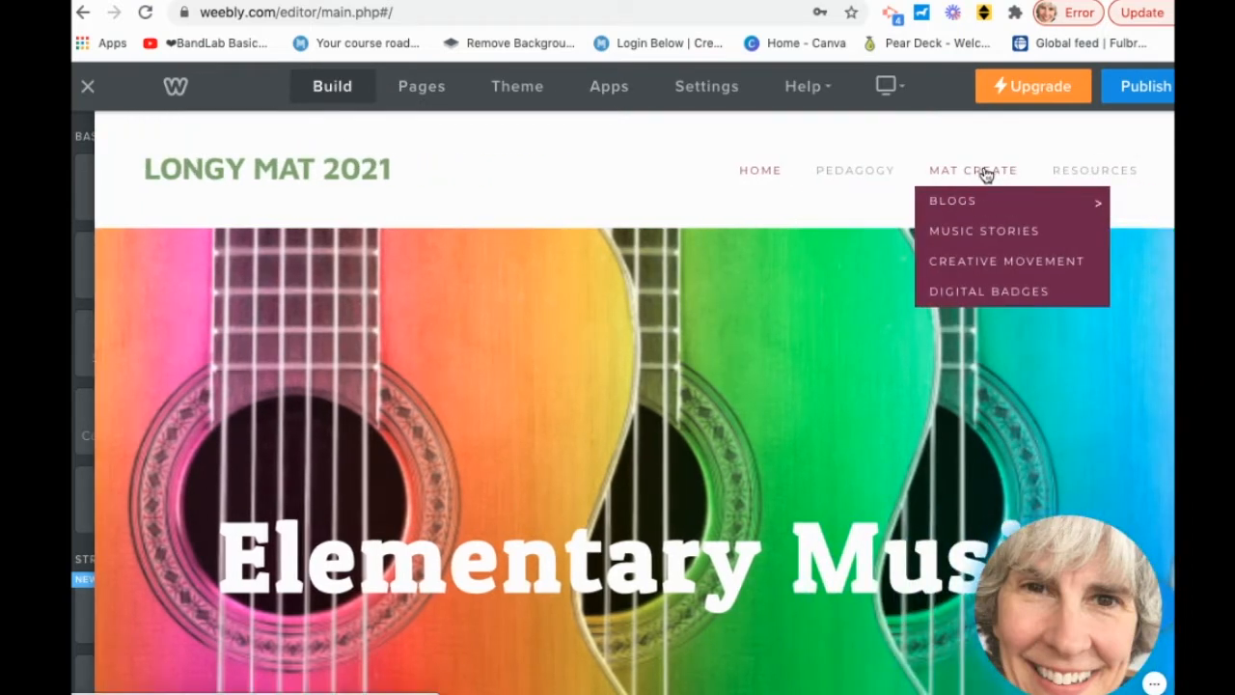
mouse_move(984, 199)
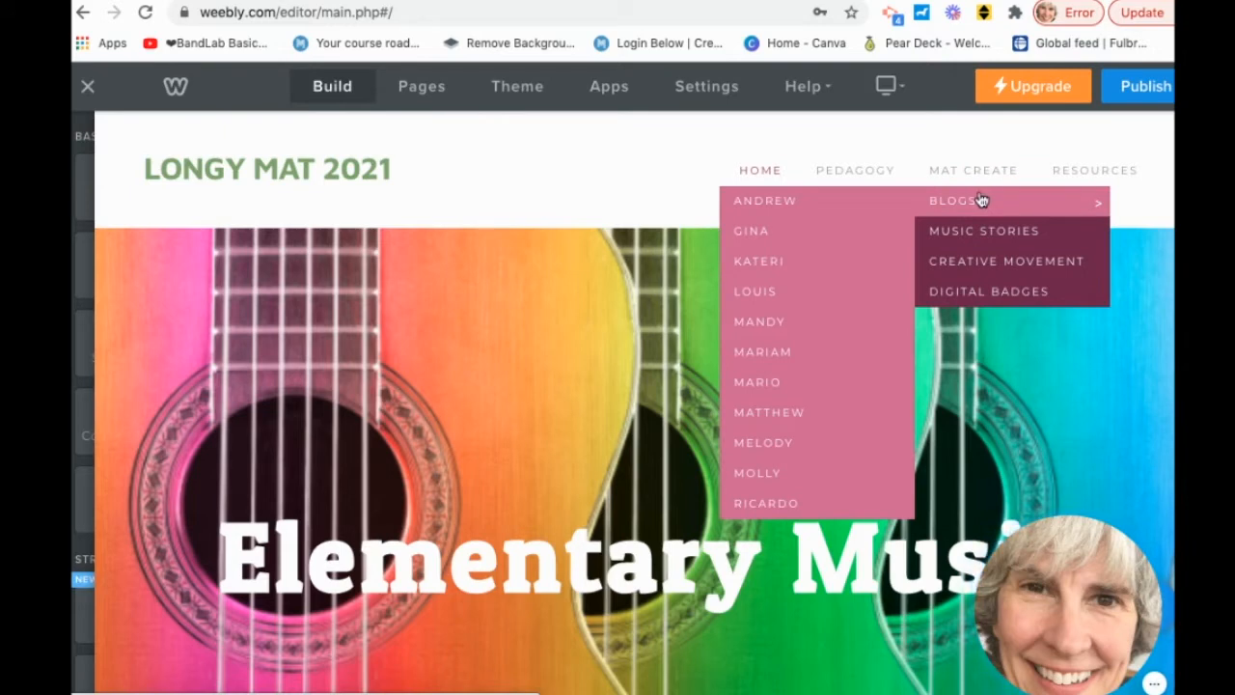
Add a new blog page to the site, named with the student's first name.
left_click(420, 90)
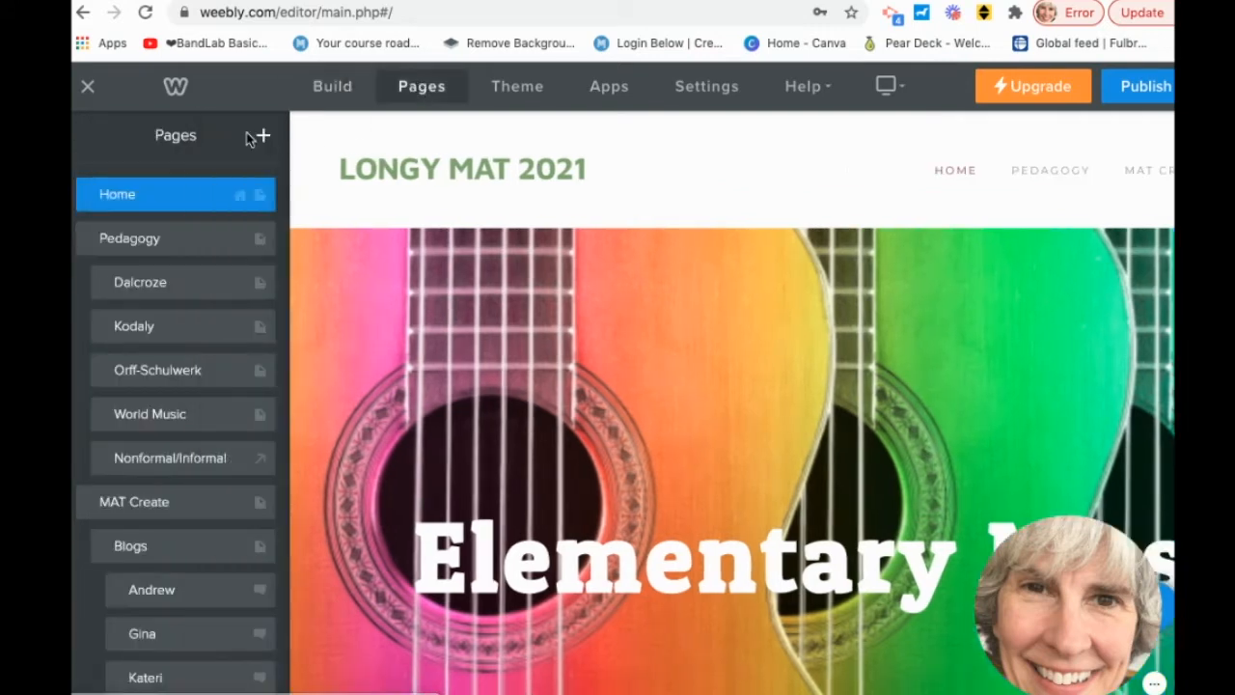
left_click(262, 137)
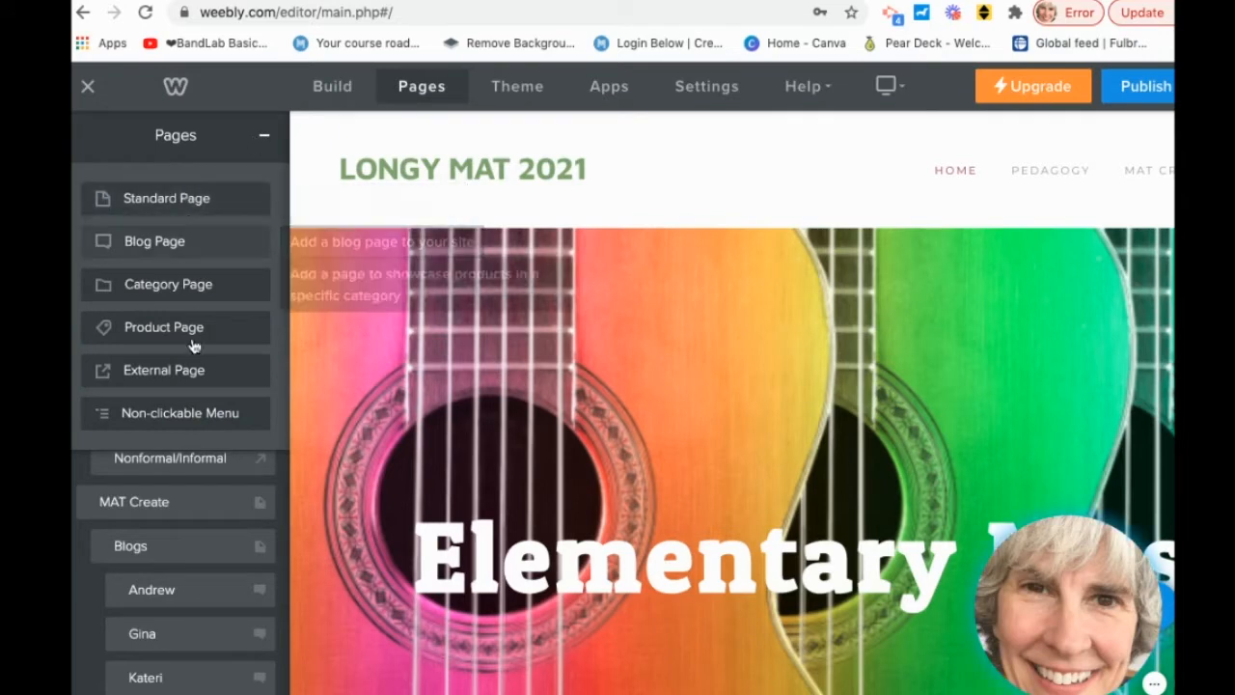
left_click(178, 244)
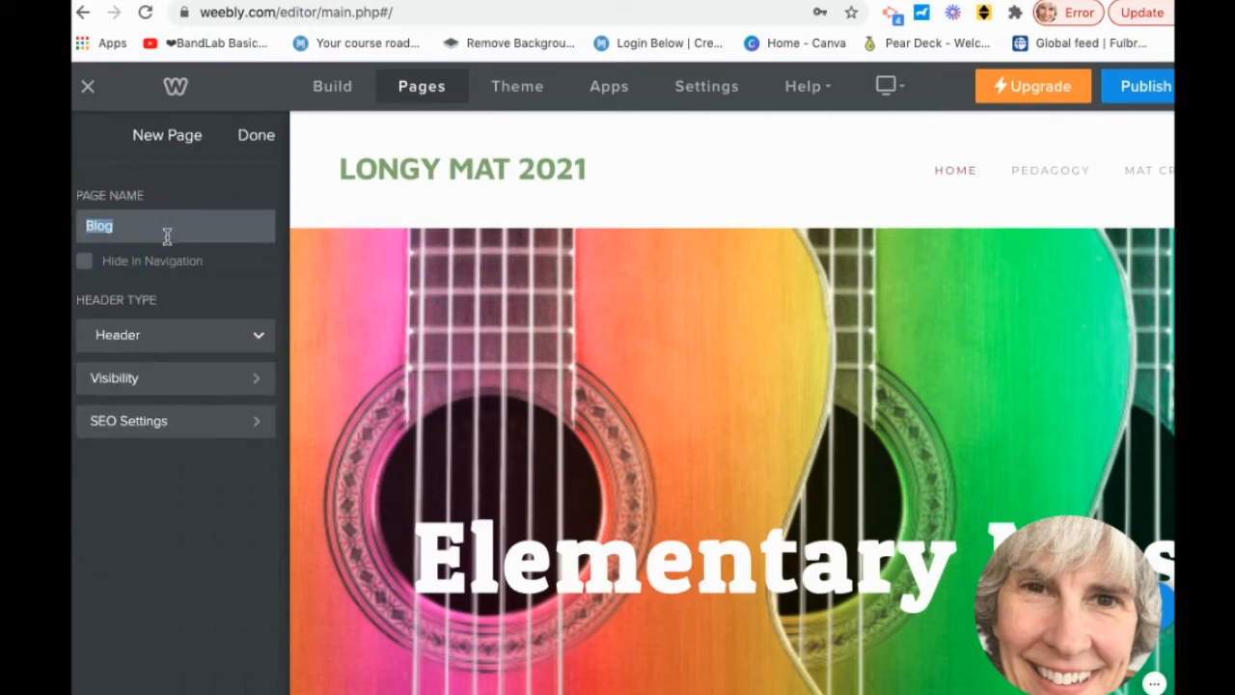
type("Lorri")
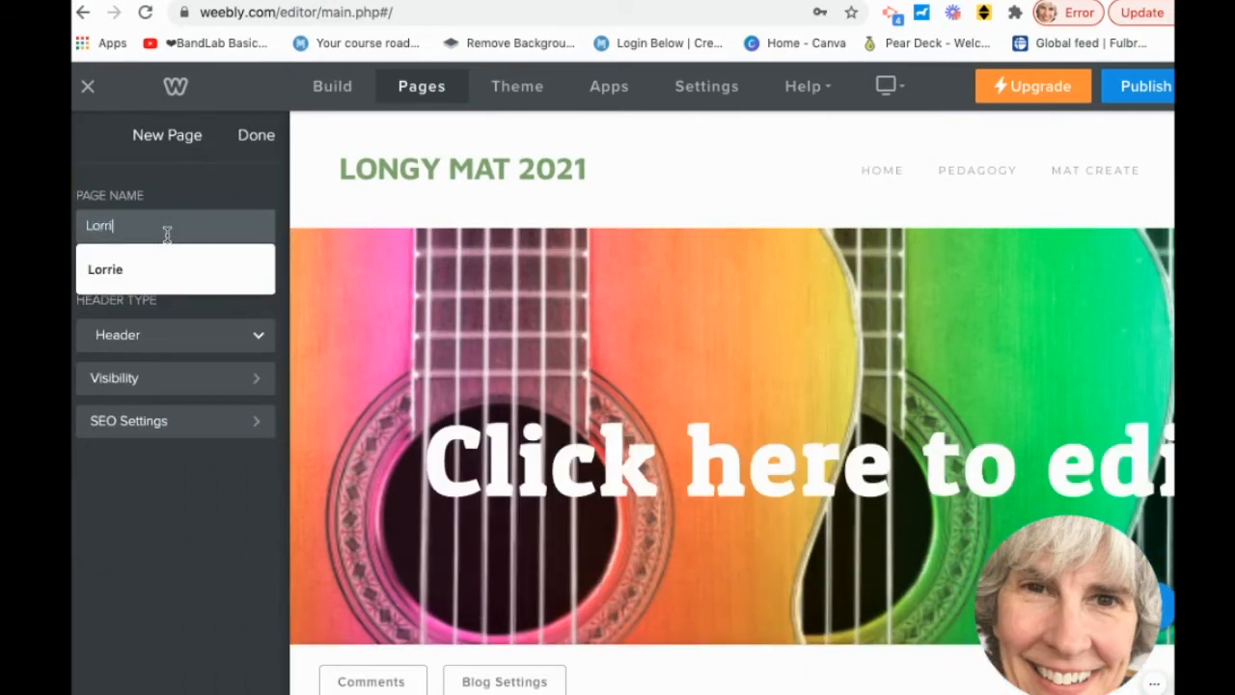
type("e")
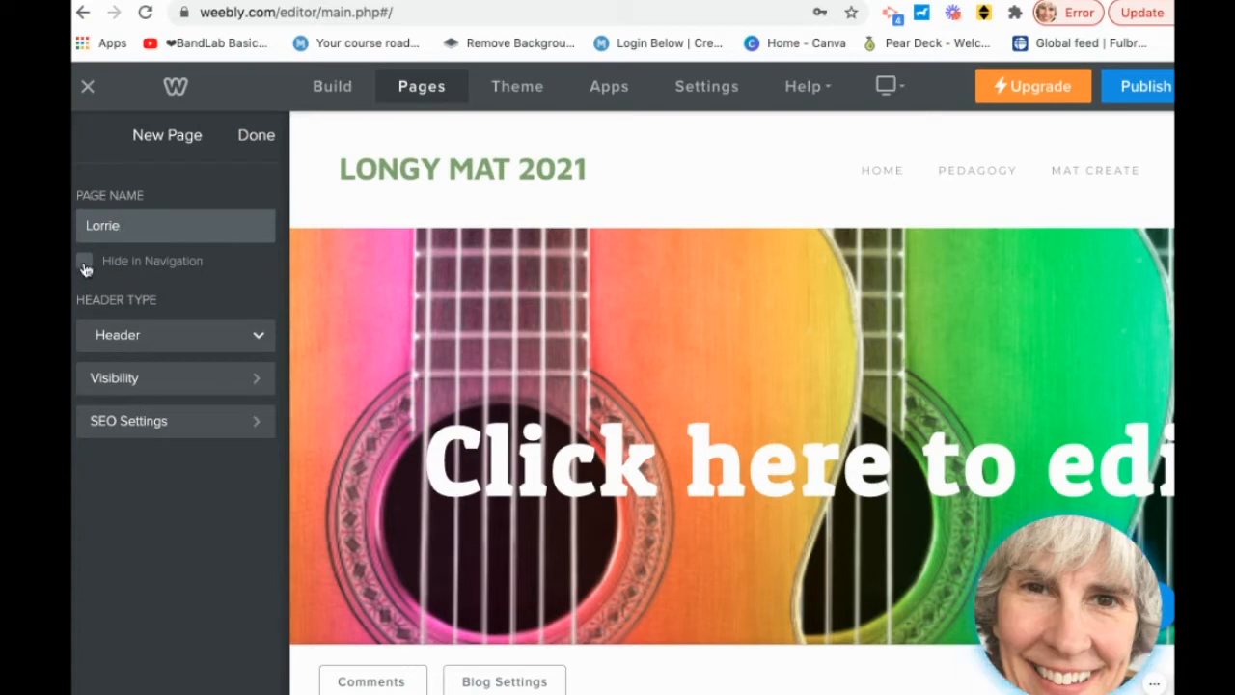
Set the new page's header type to No Header, confirm Public visibility, and finish.
left_click(259, 333)
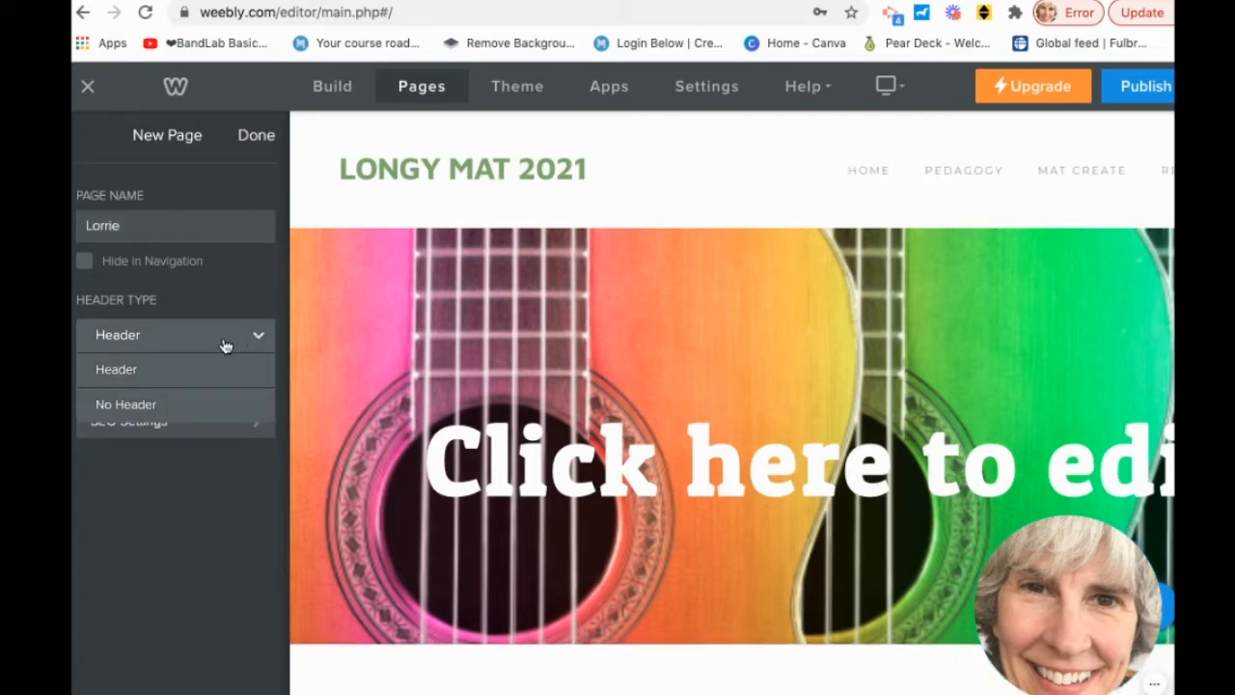
left_click(198, 403)
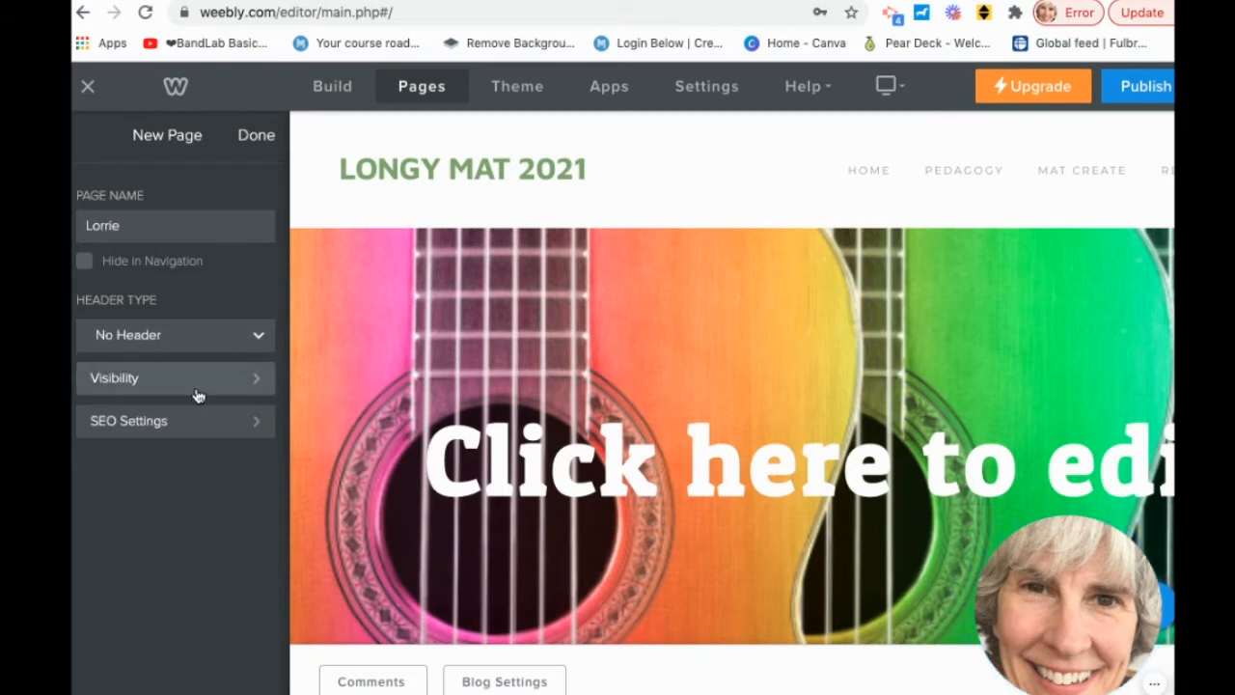
left_click(258, 384)
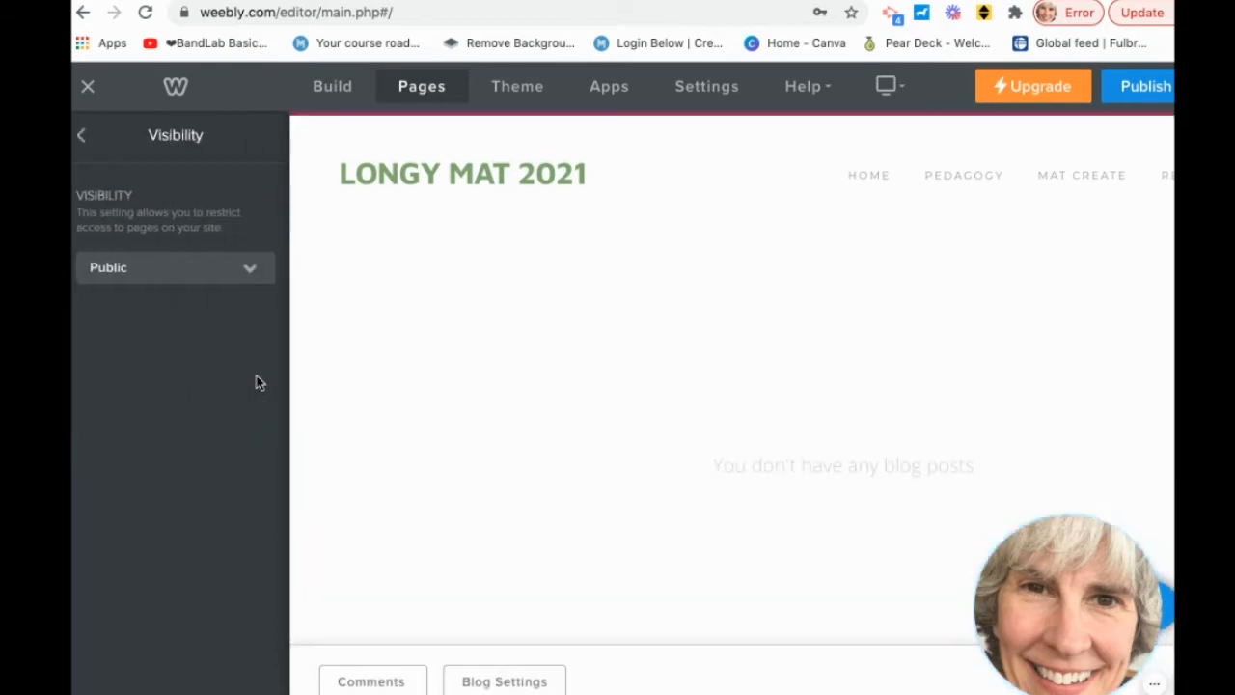
left_click(250, 277)
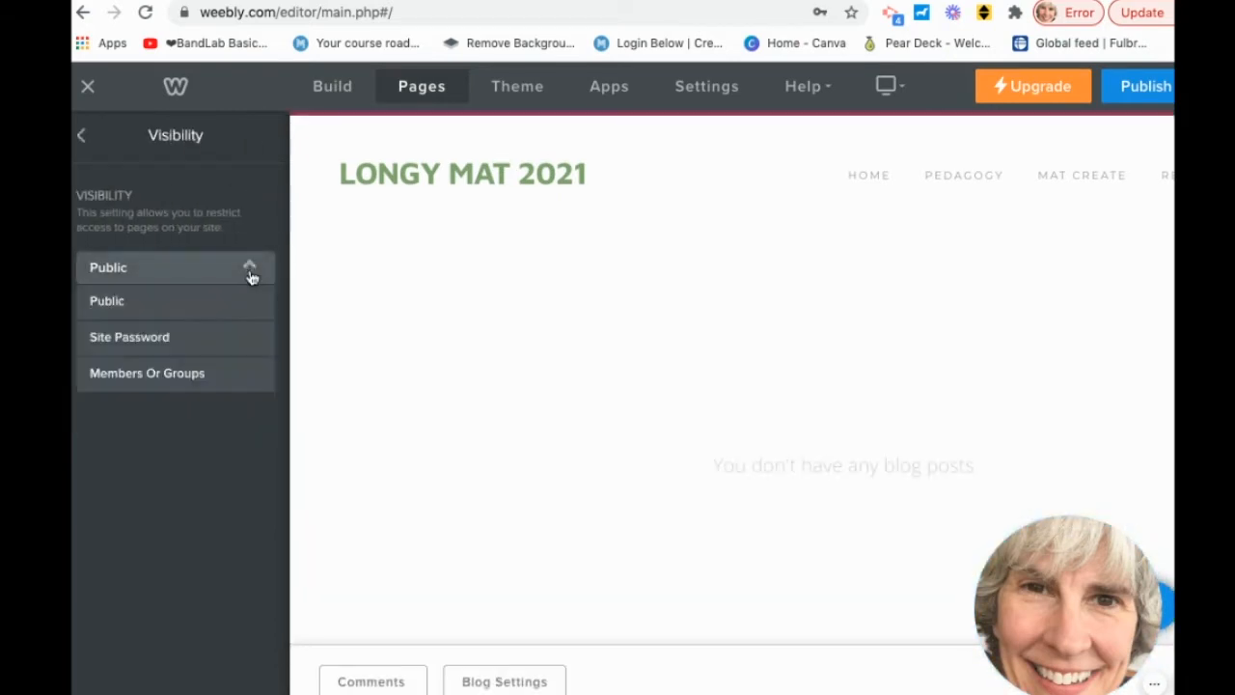
left_click(82, 136)
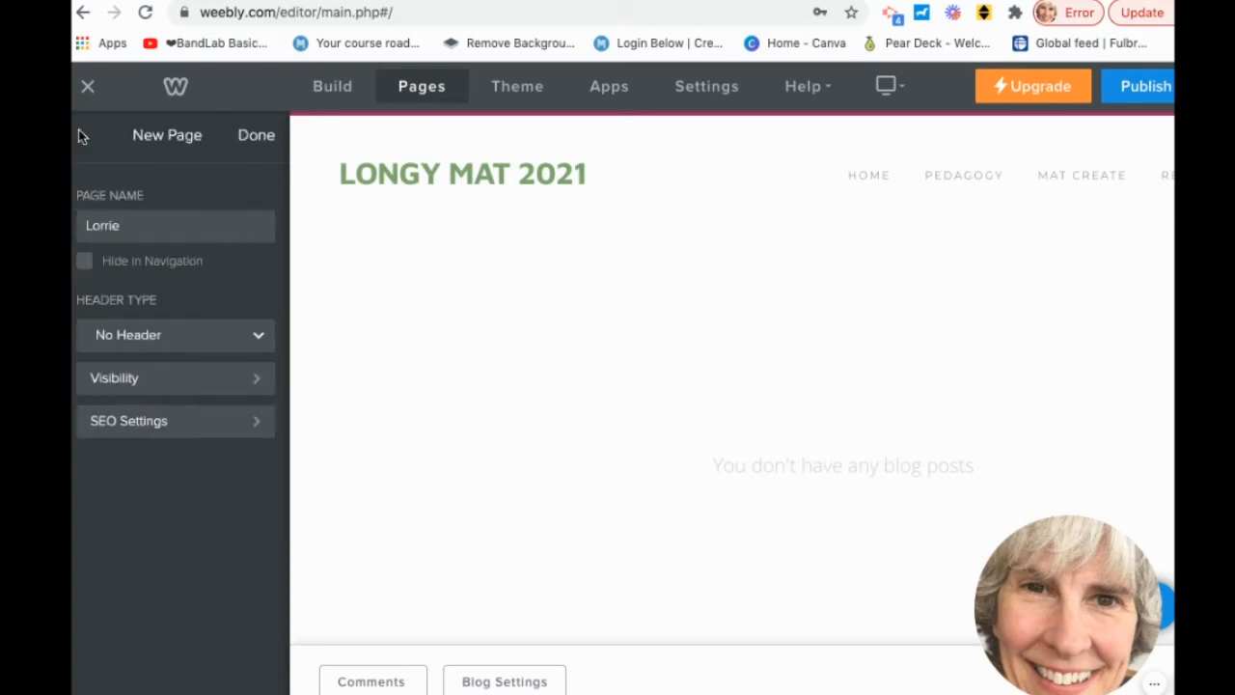
left_click(115, 225)
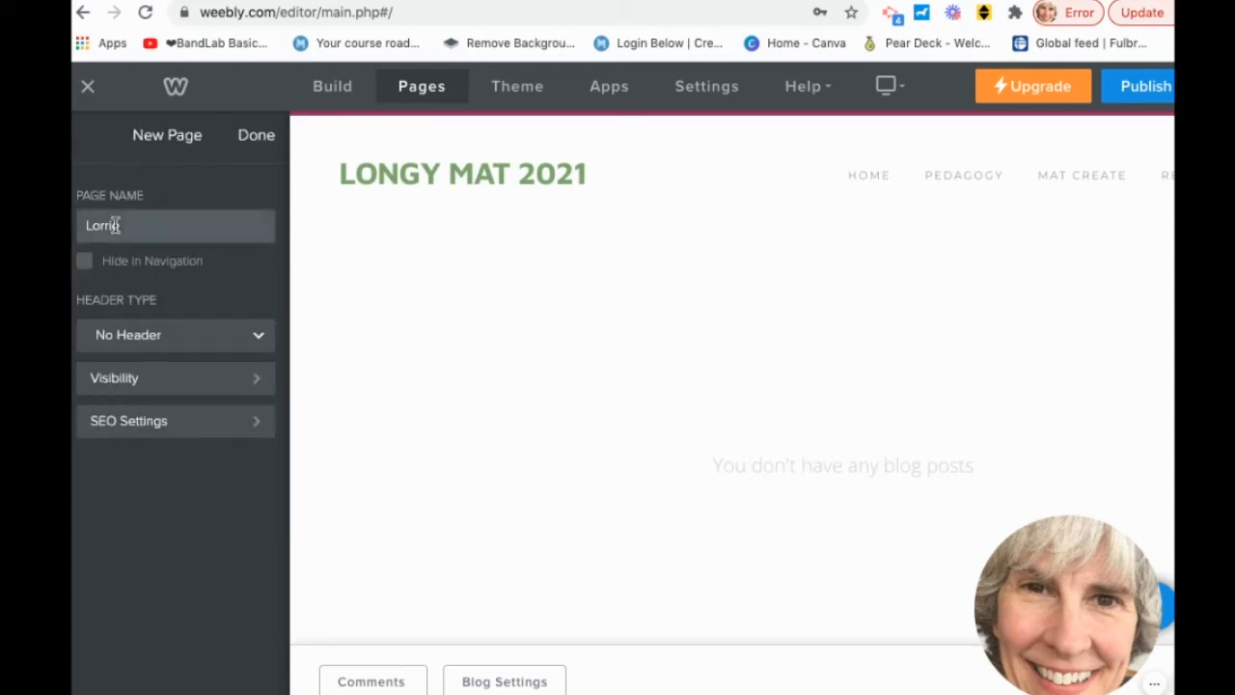
left_click(254, 135)
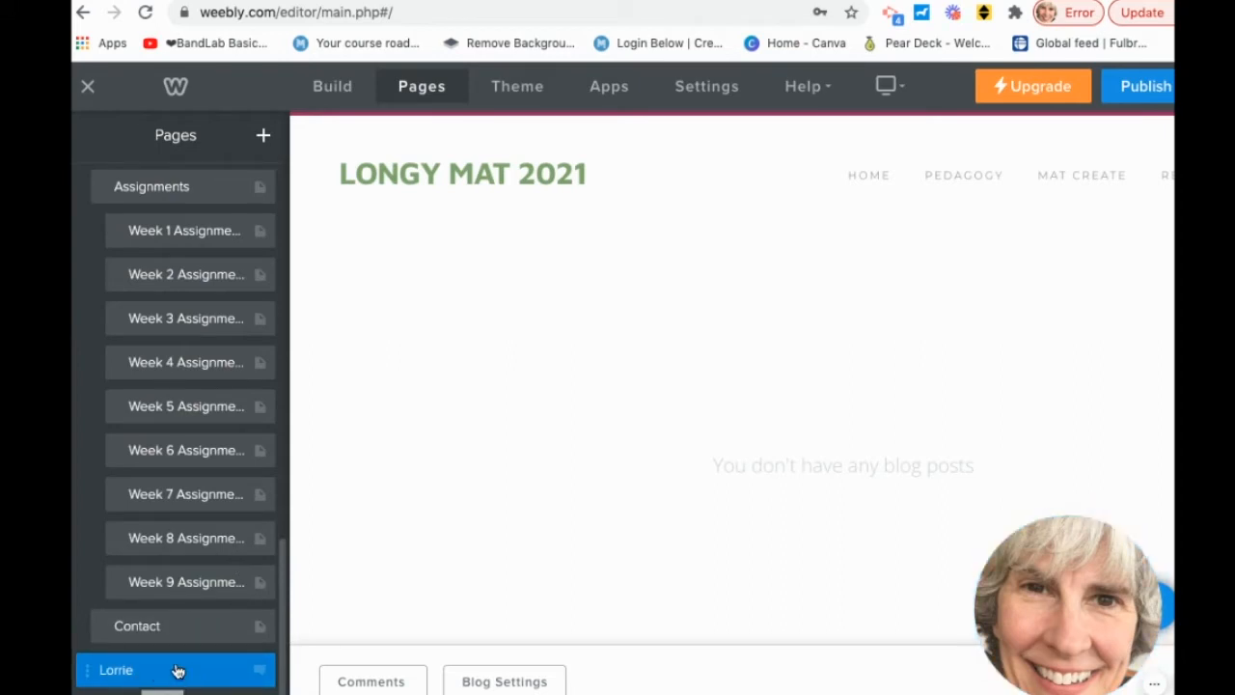
Drag the new blog page up to nest at the end of the Blogs group, then show Build elements.
scroll(206, 341, "up", 8)
scroll(204, 345, "up", 5)
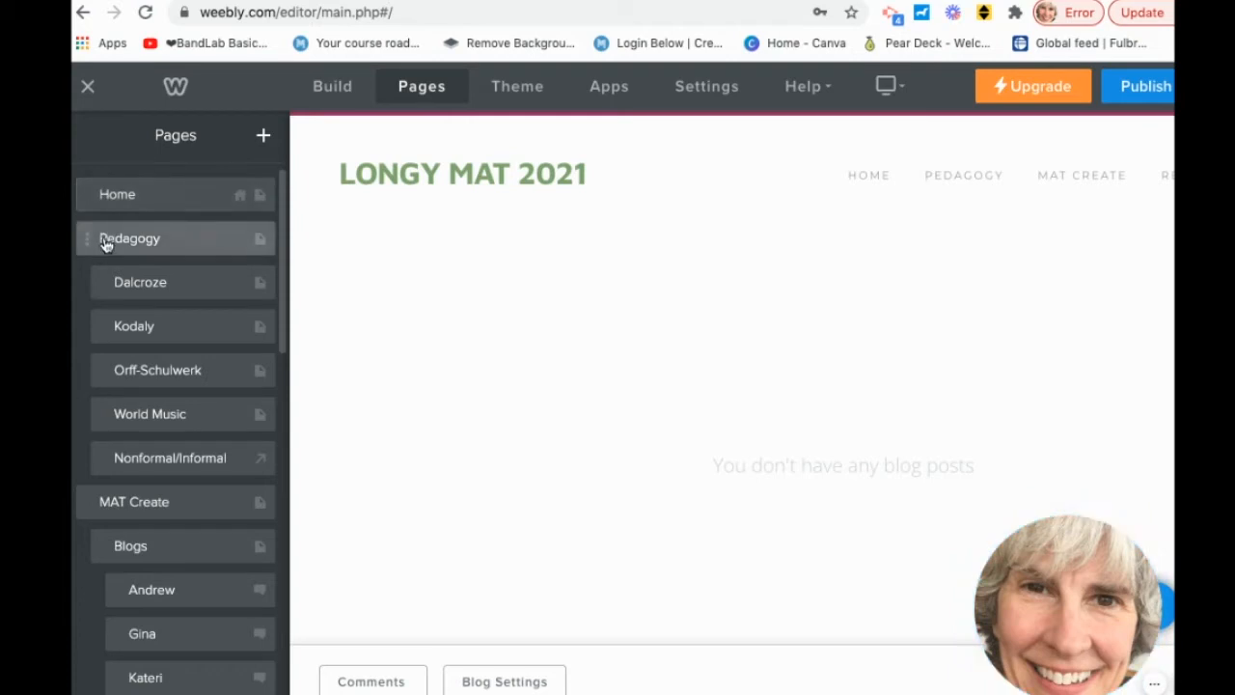
scroll(110, 507, "down", 3)
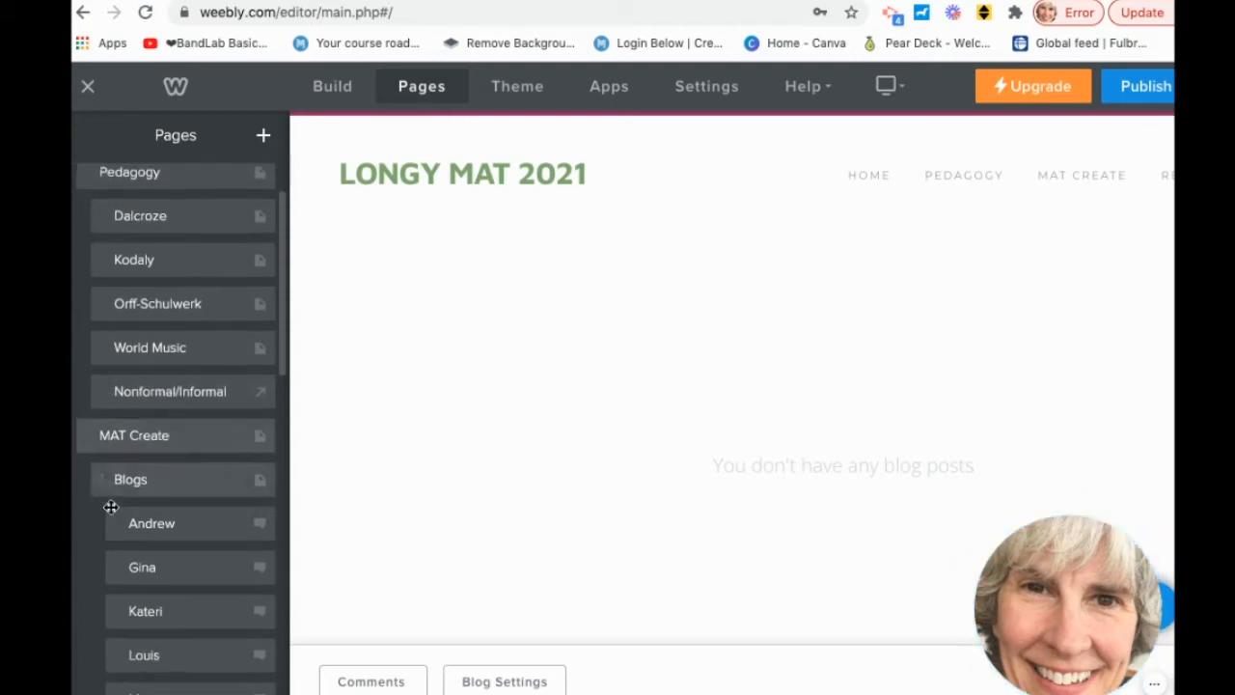
scroll(112, 515, "down", 5)
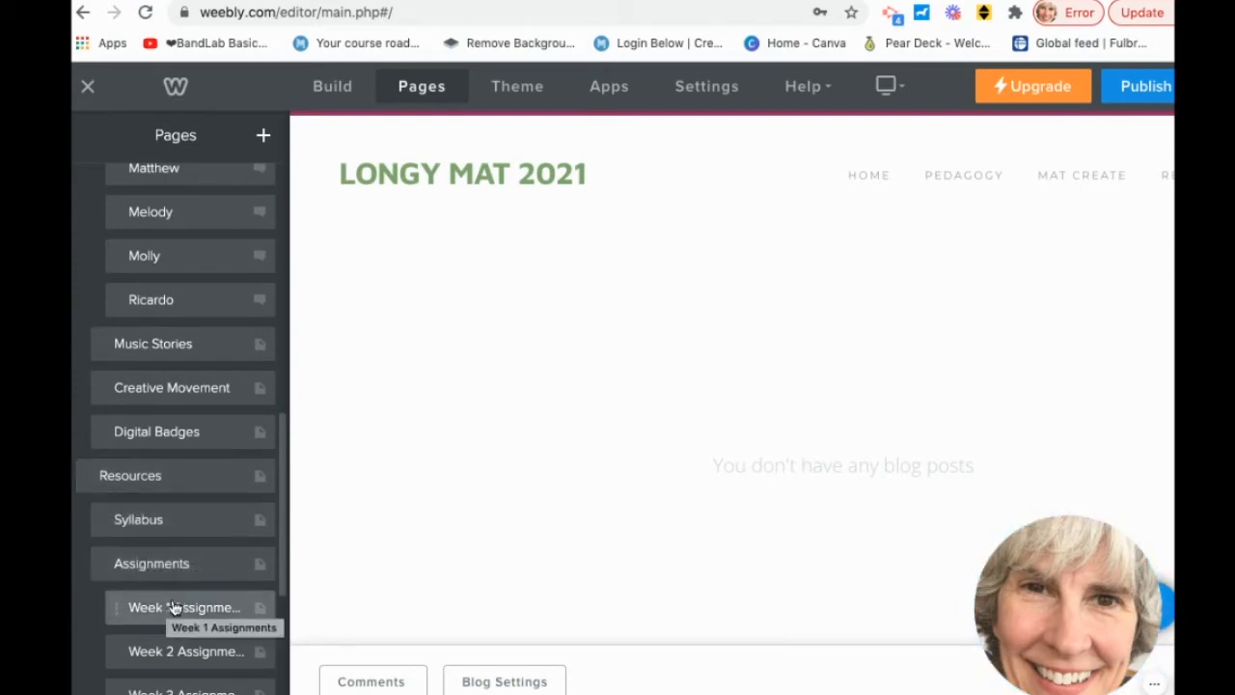
scroll(207, 497, "down", 5)
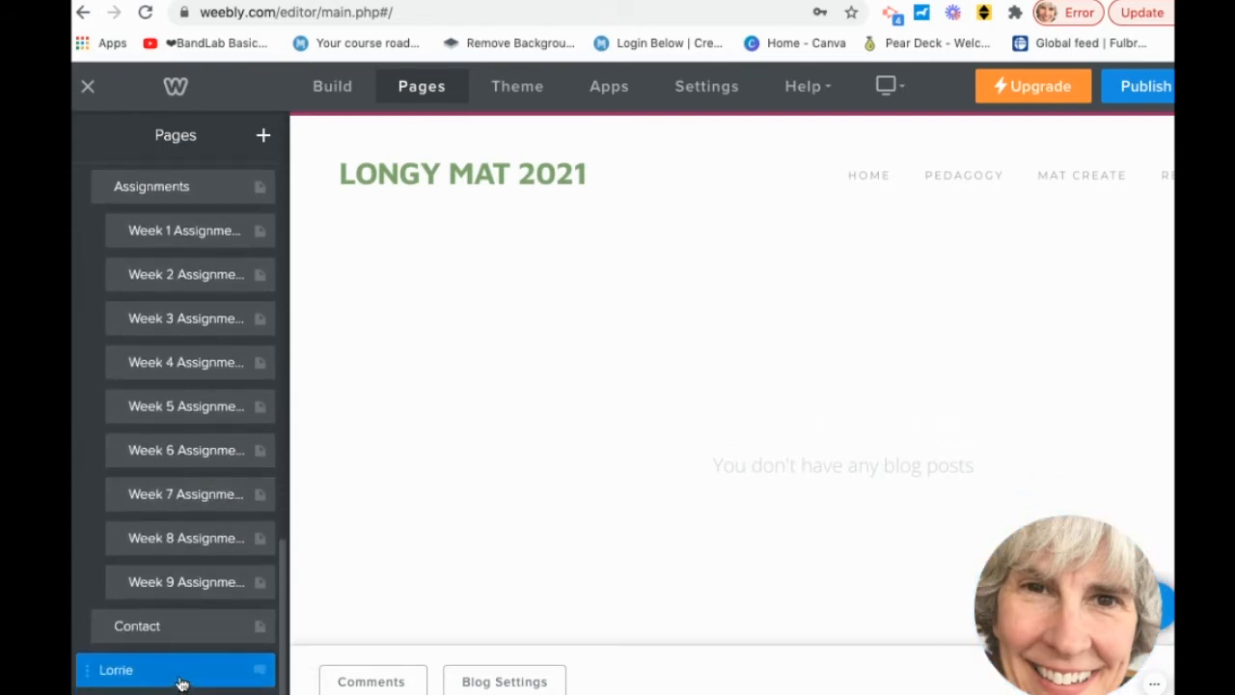
left_click_drag(181, 678, 212, 457)
scroll(192, 545, "up", 8)
scroll(191, 540, "down", 2)
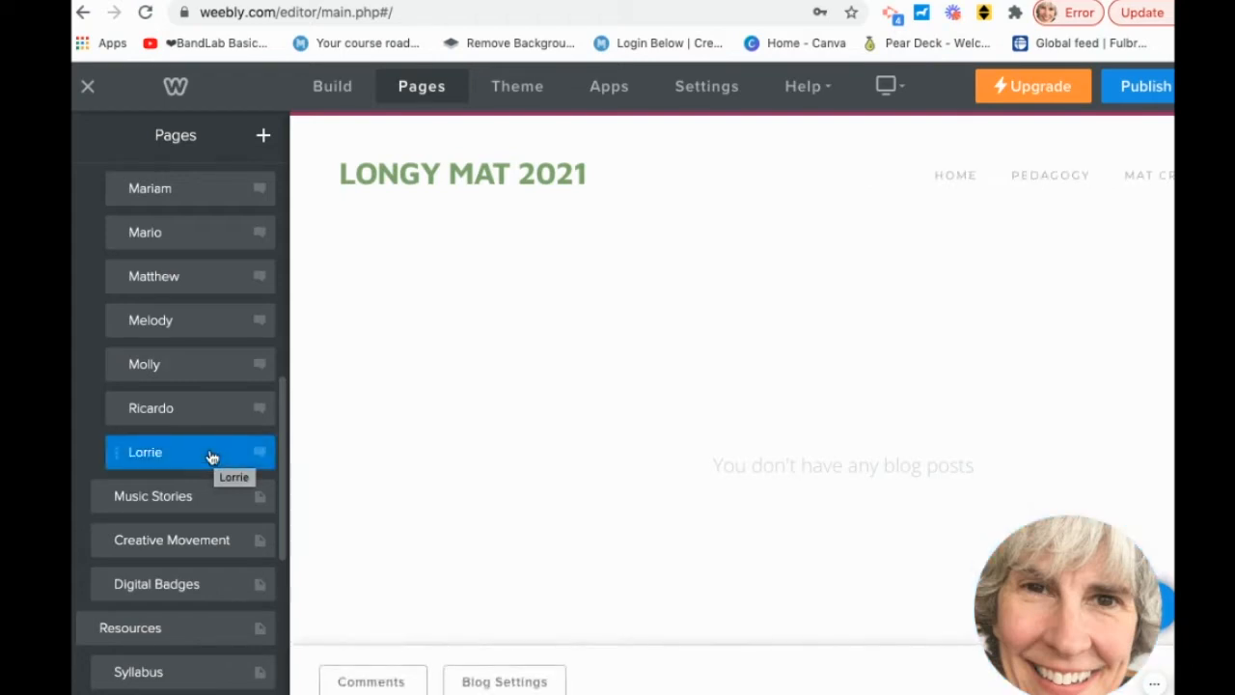
left_click(213, 457)
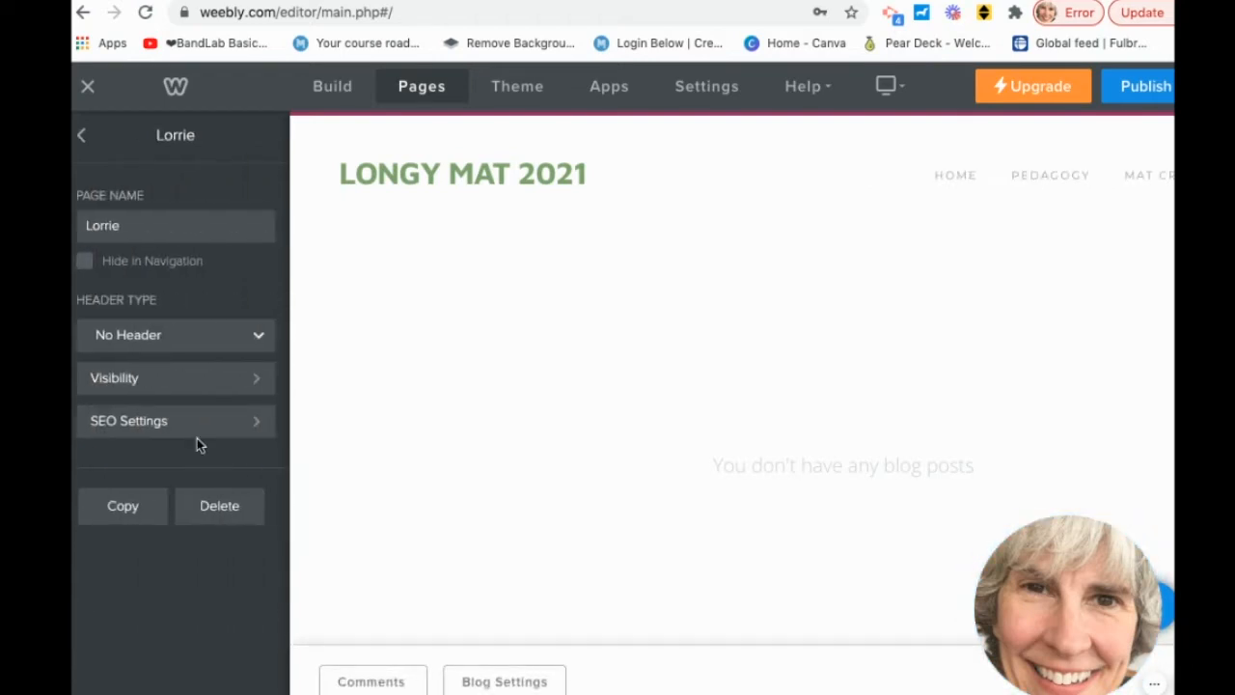
left_click(331, 96)
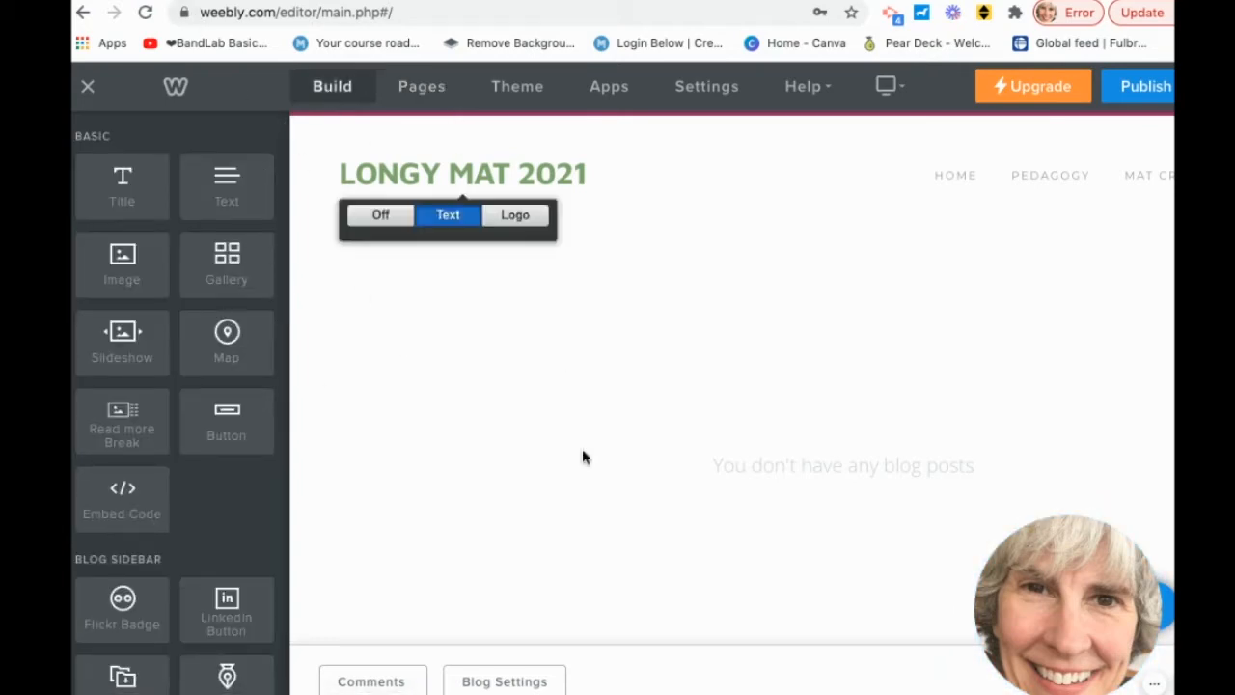
Create a new blog post dated 3/14/2021, leaving its title blank.
scroll(569, 467, "right", 2)
scroll(567, 467, "right", 1)
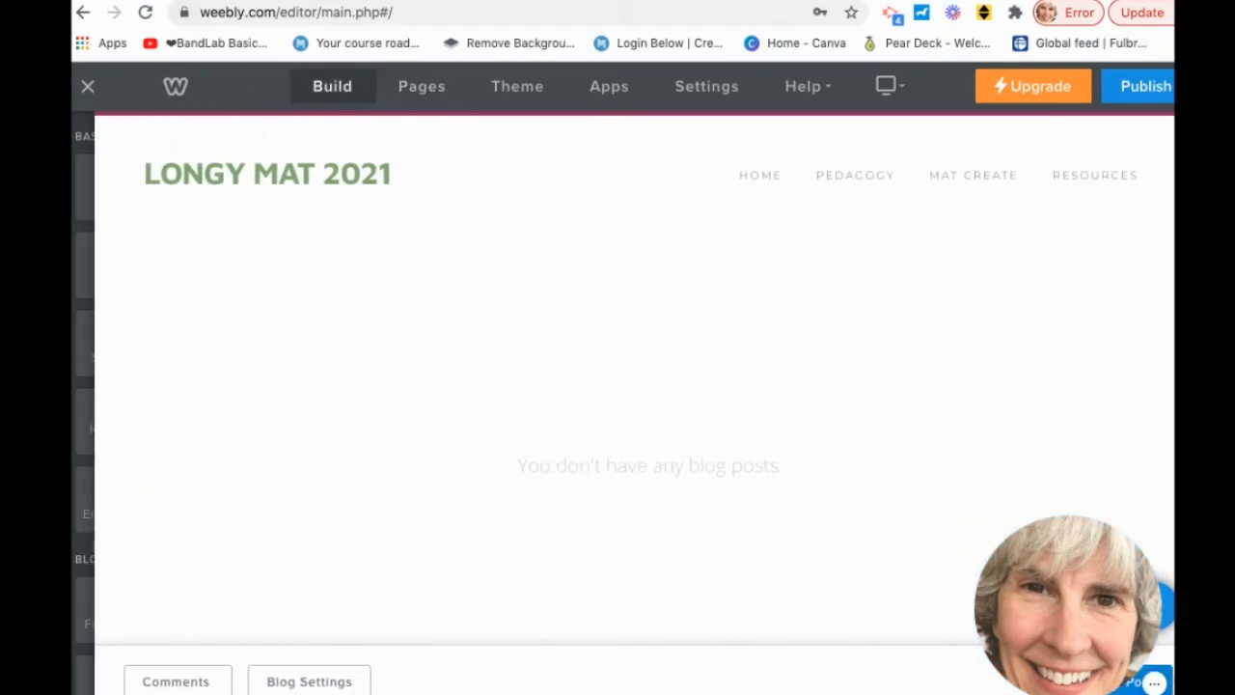
mouse_move(1133, 687)
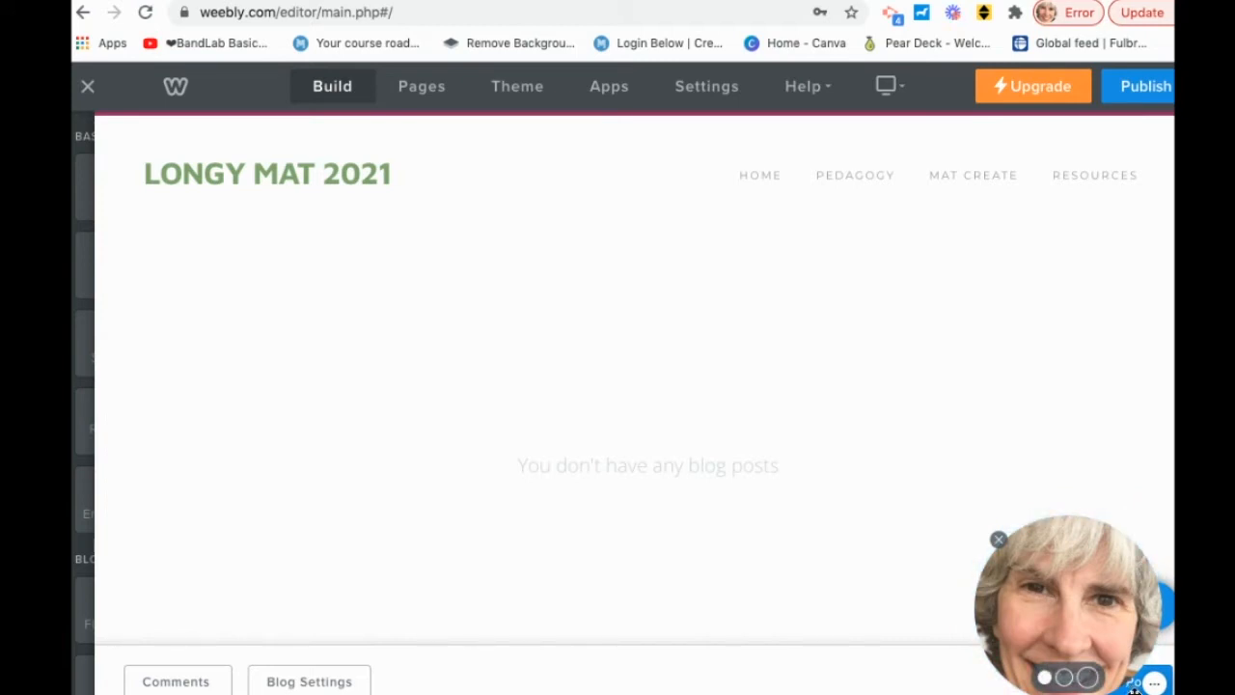
left_click_drag(1111, 614, 226, 577)
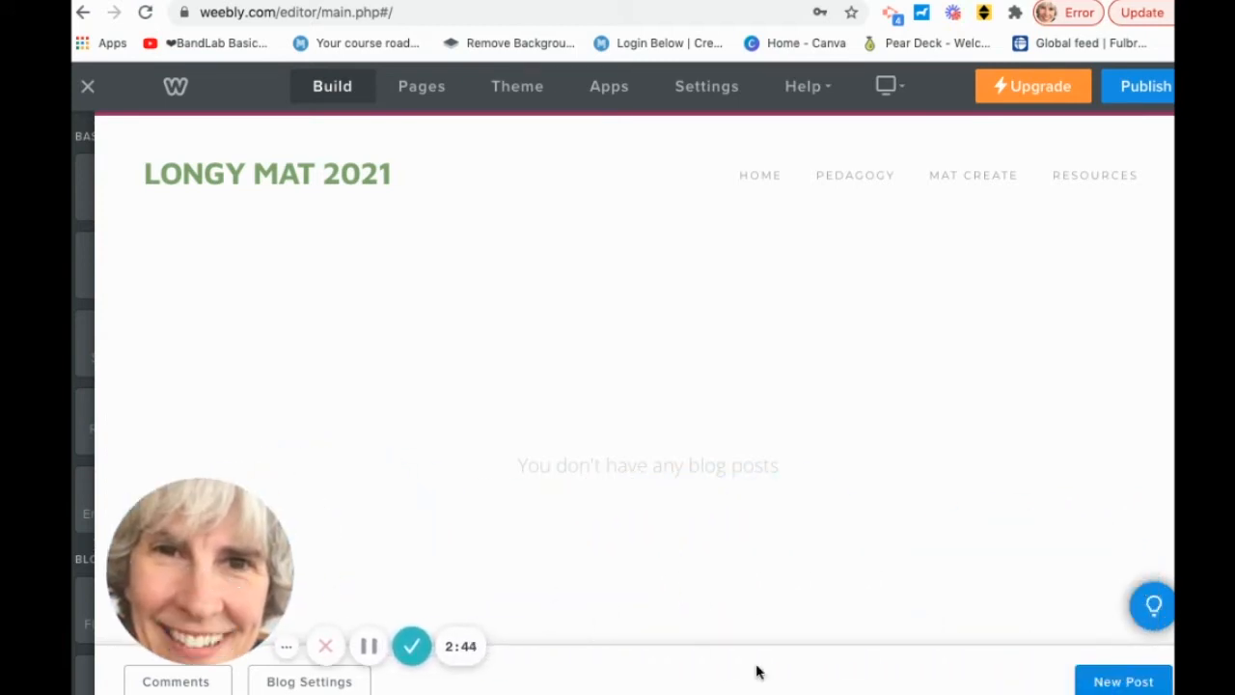
left_click(1121, 683)
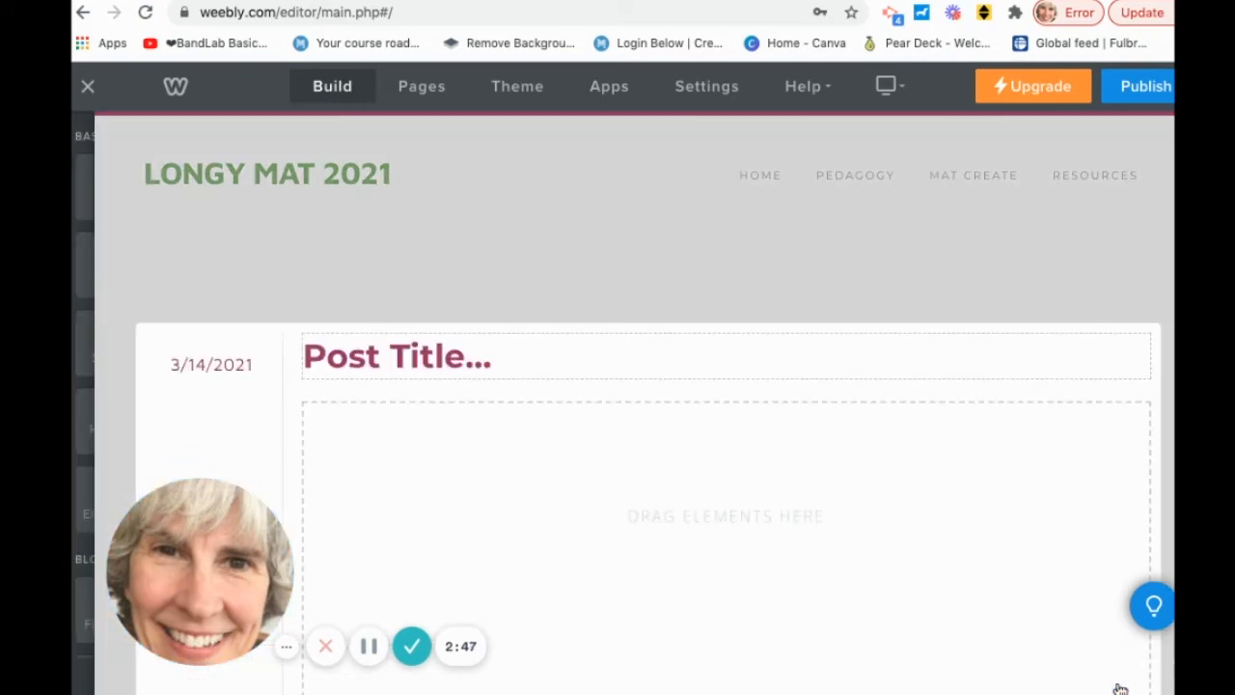
left_click(412, 354)
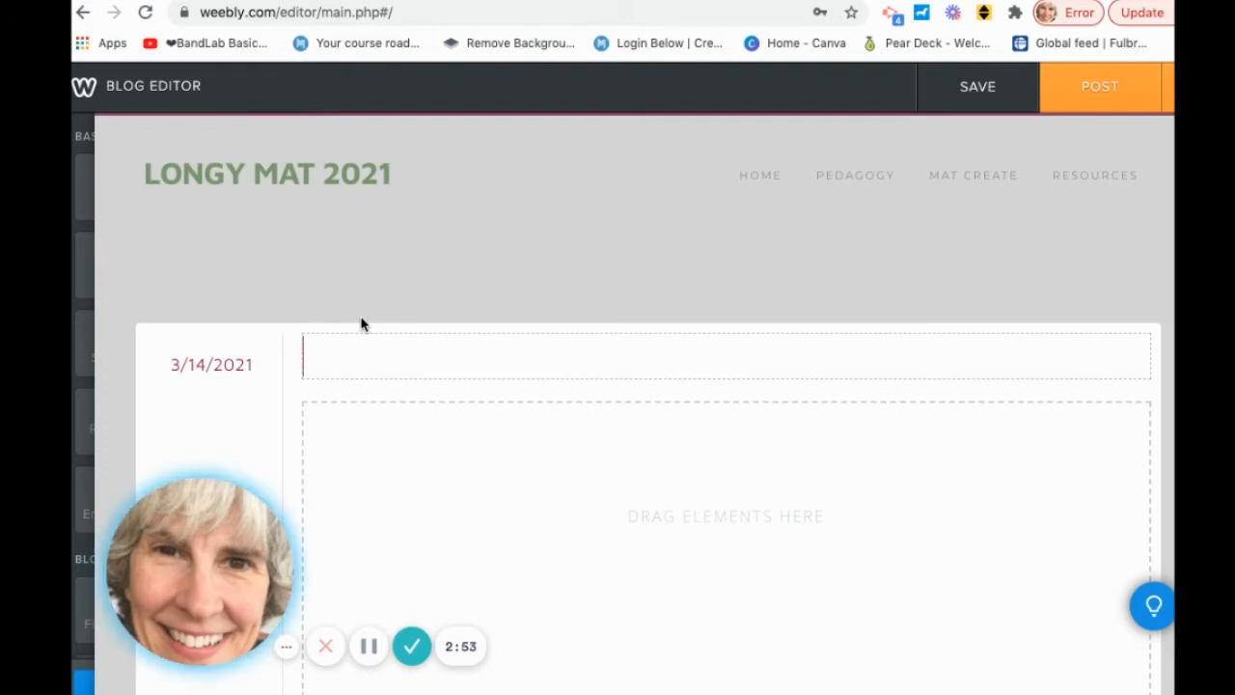
left_click(410, 451)
scroll(411, 450, "down", 2)
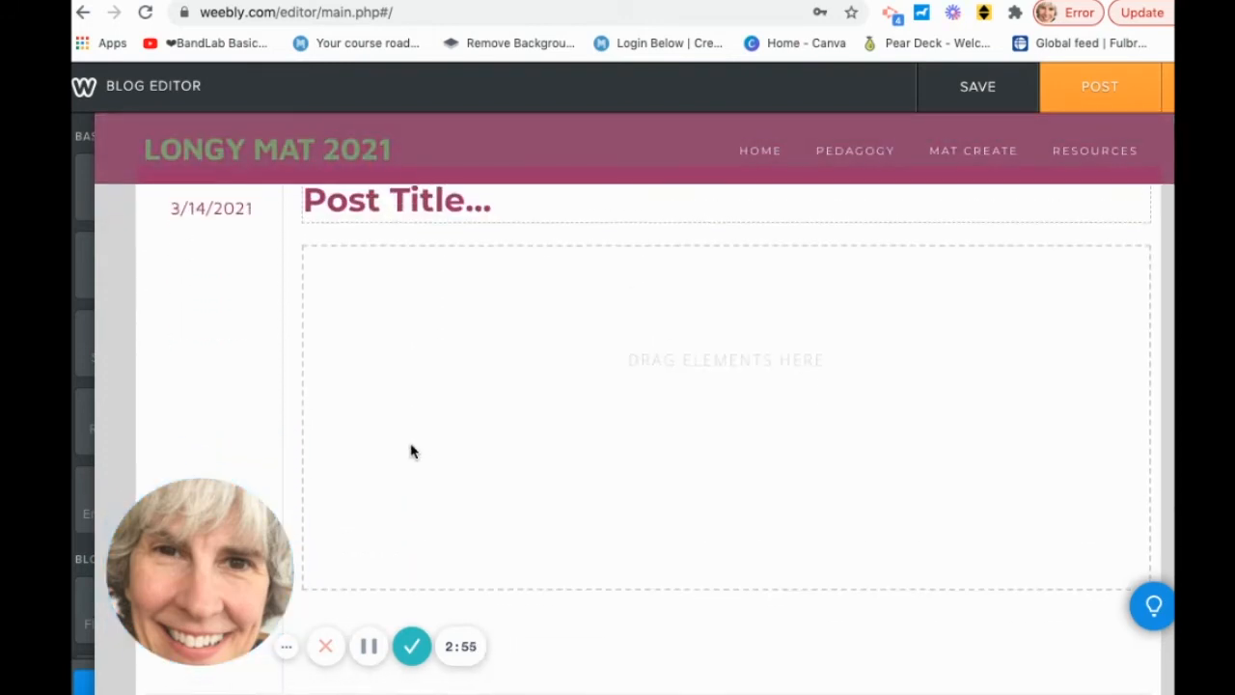
Drag an Image element into the empty post body.
mouse_move(97, 339)
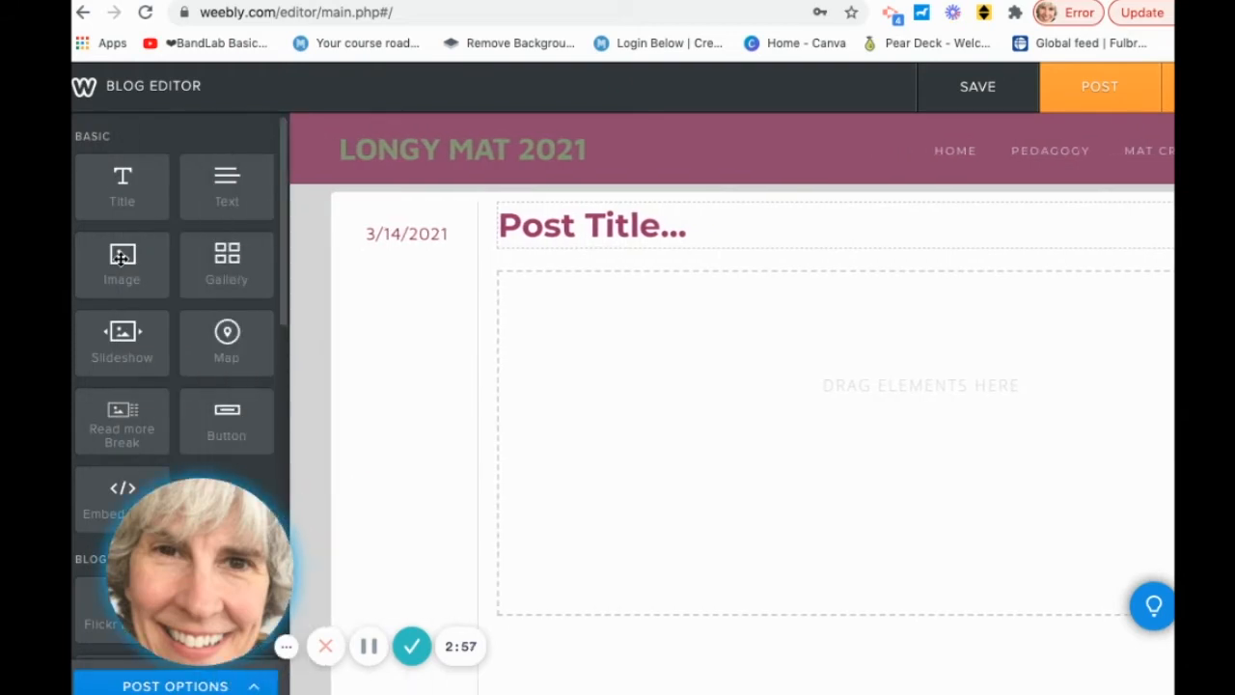
left_click_drag(122, 255, 480, 347)
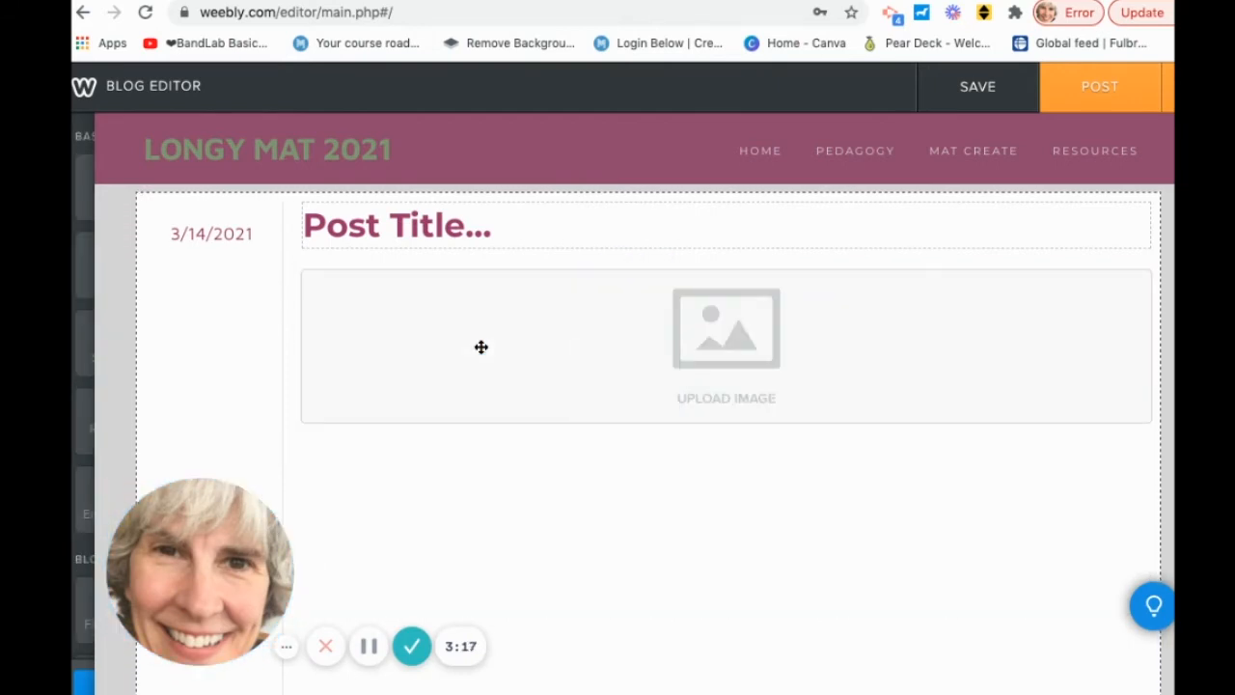
mouse_move(79, 337)
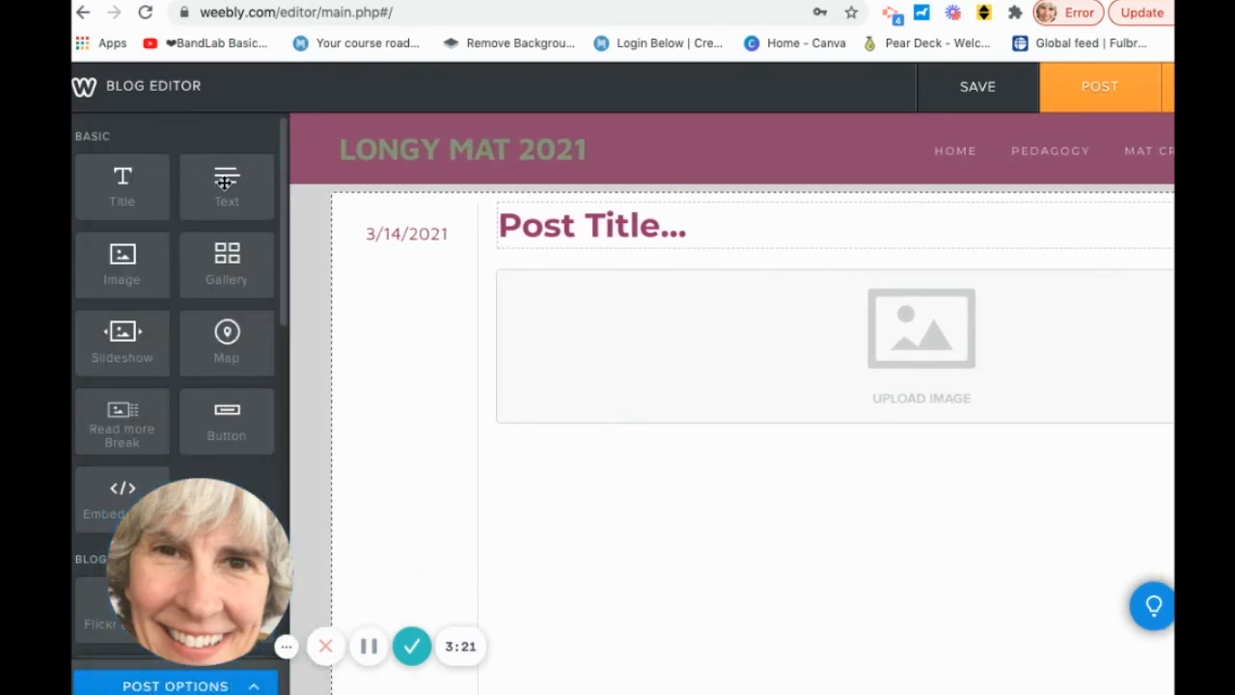
Add a Text element and position it as a column to the right of the image.
left_click_drag(223, 183, 436, 260)
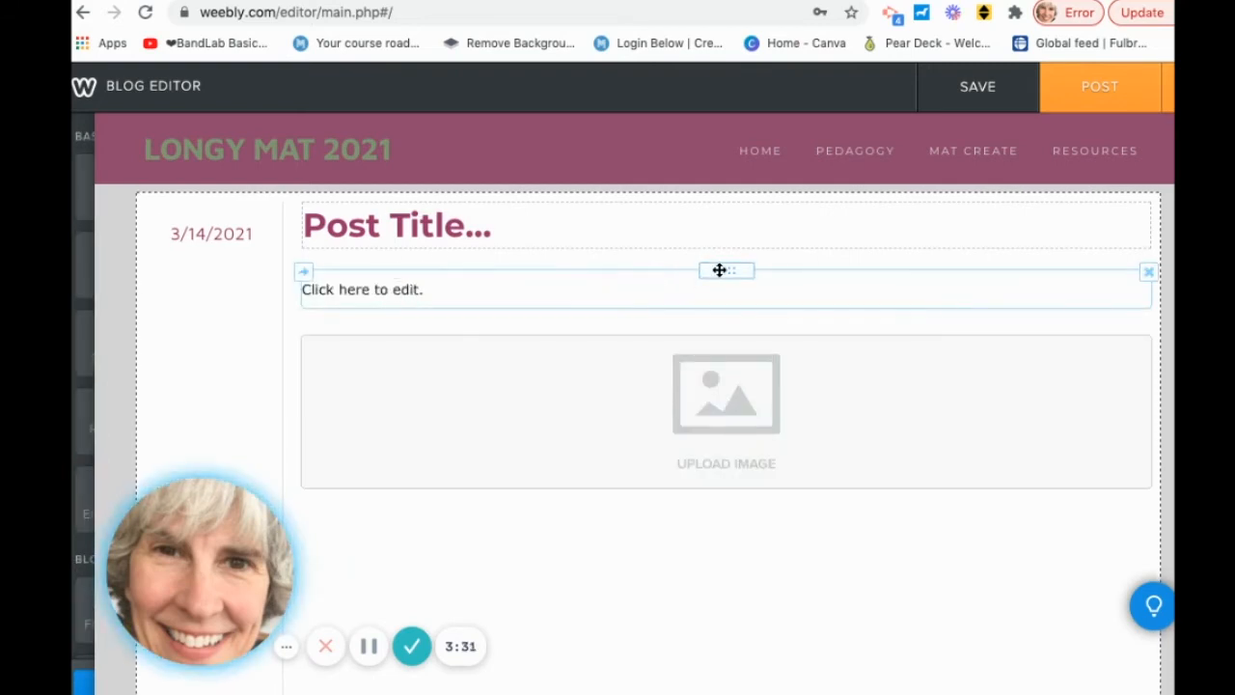
left_click_drag(720, 271, 542, 477)
left_click_drag(466, 464, 289, 421)
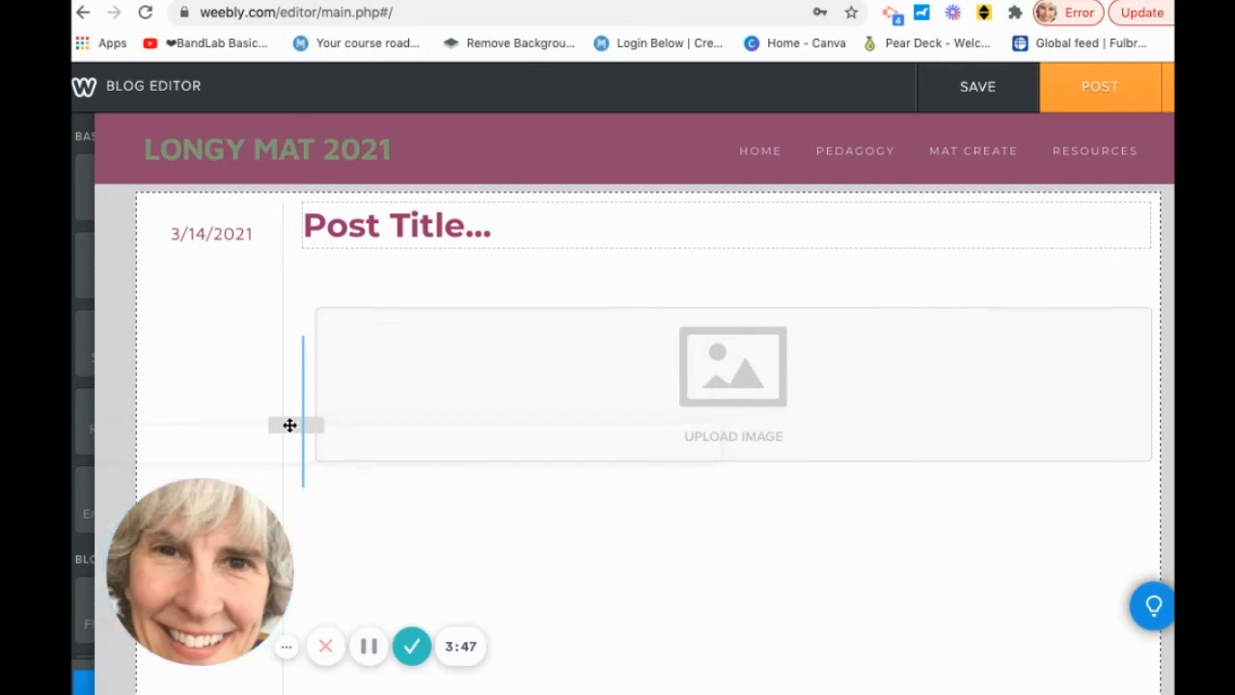
left_click_drag(289, 424, 290, 425)
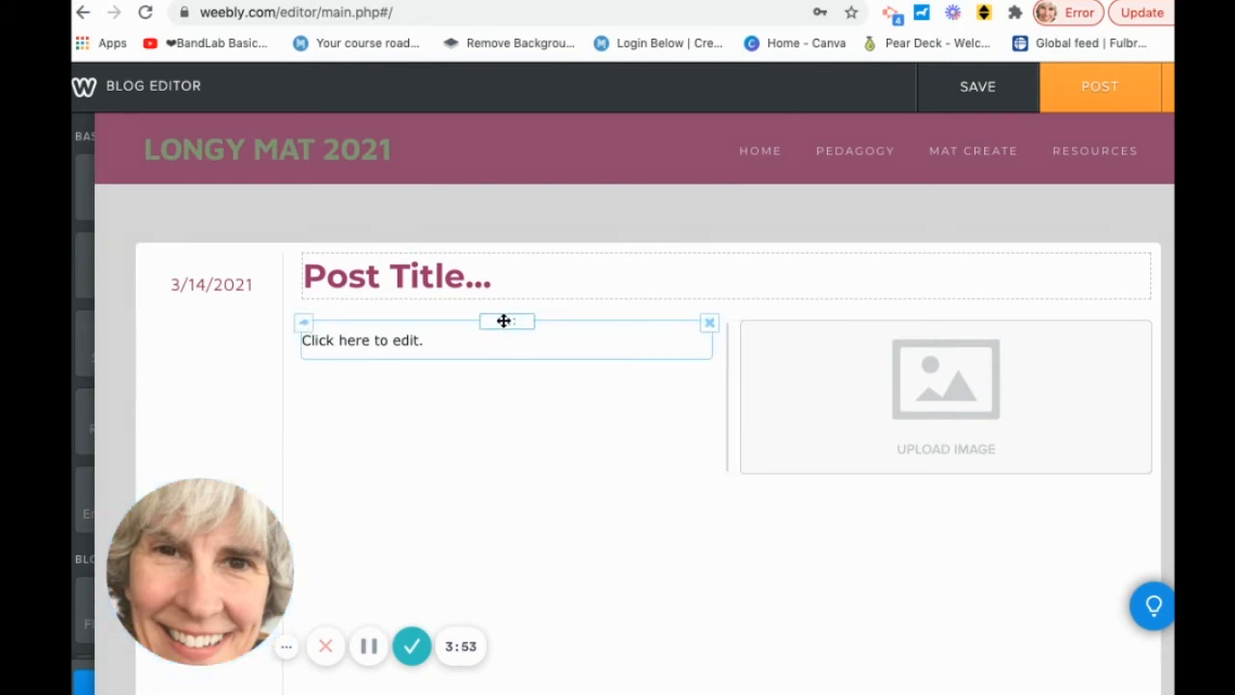
left_click_drag(504, 319, 1168, 424)
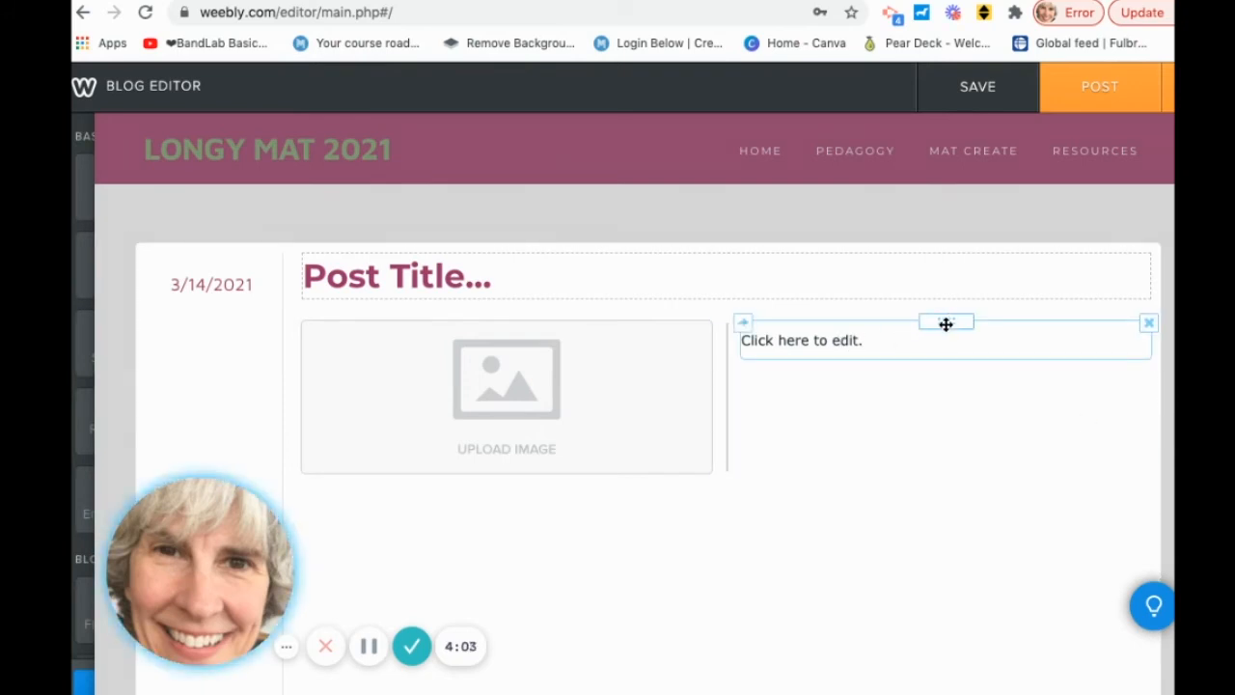
Type a sentence stating the student has another website into the text block, selecting the word 'website'.
left_click(797, 340)
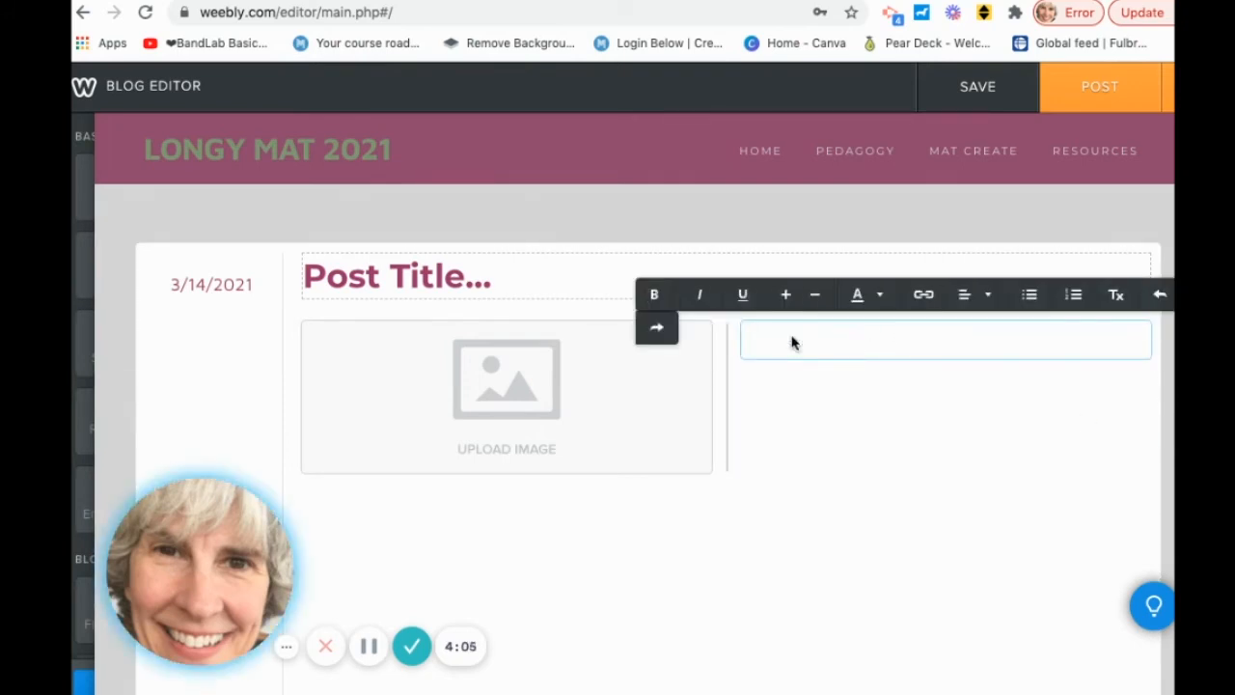
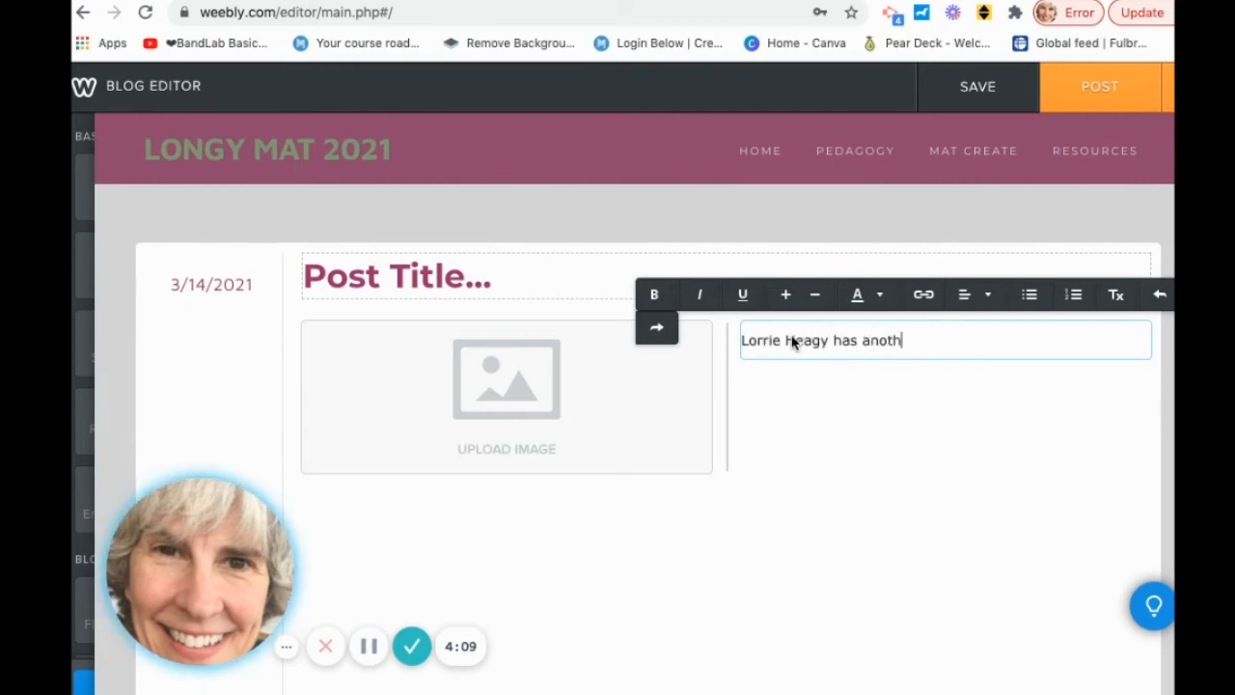
type("er website.")
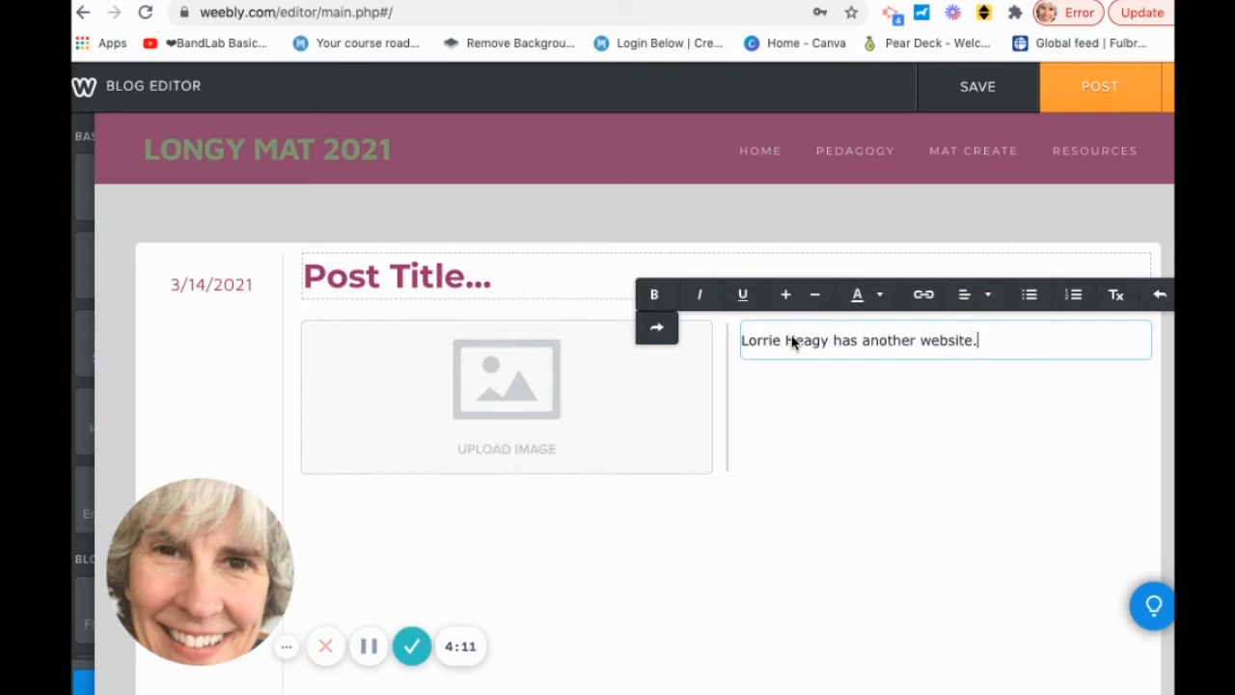
left_click(921, 344)
left_click(922, 343)
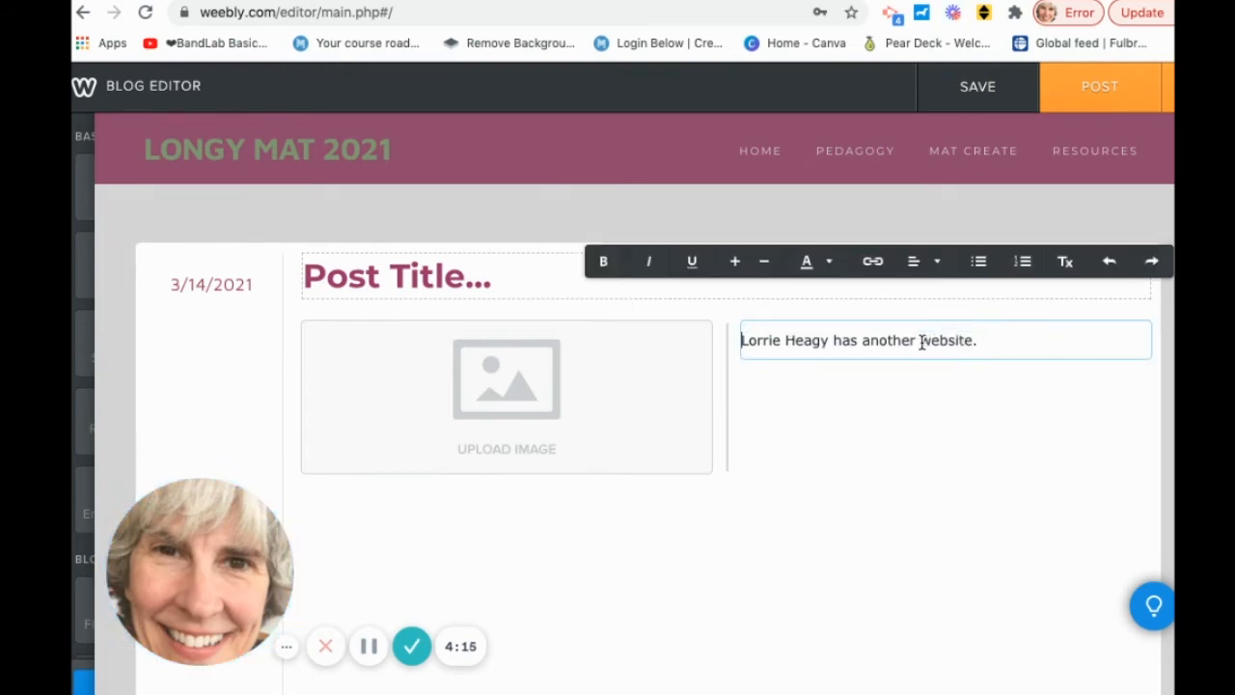
left_click_drag(921, 344, 970, 342)
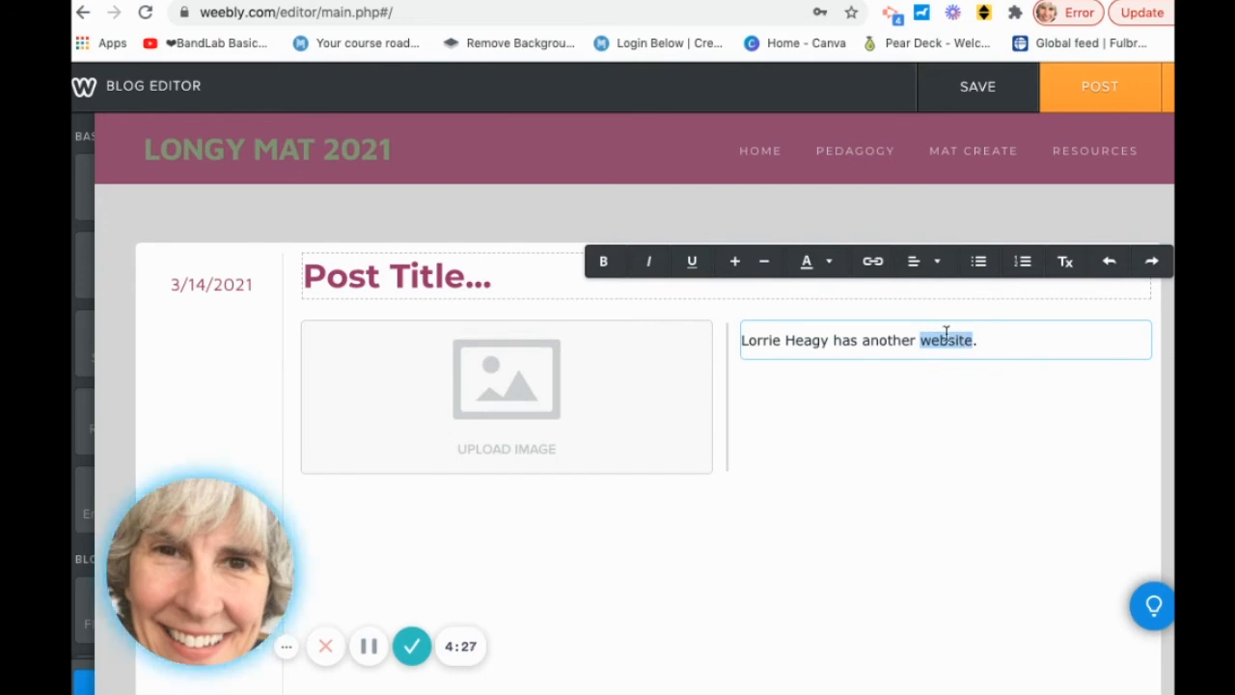
left_click(893, 452)
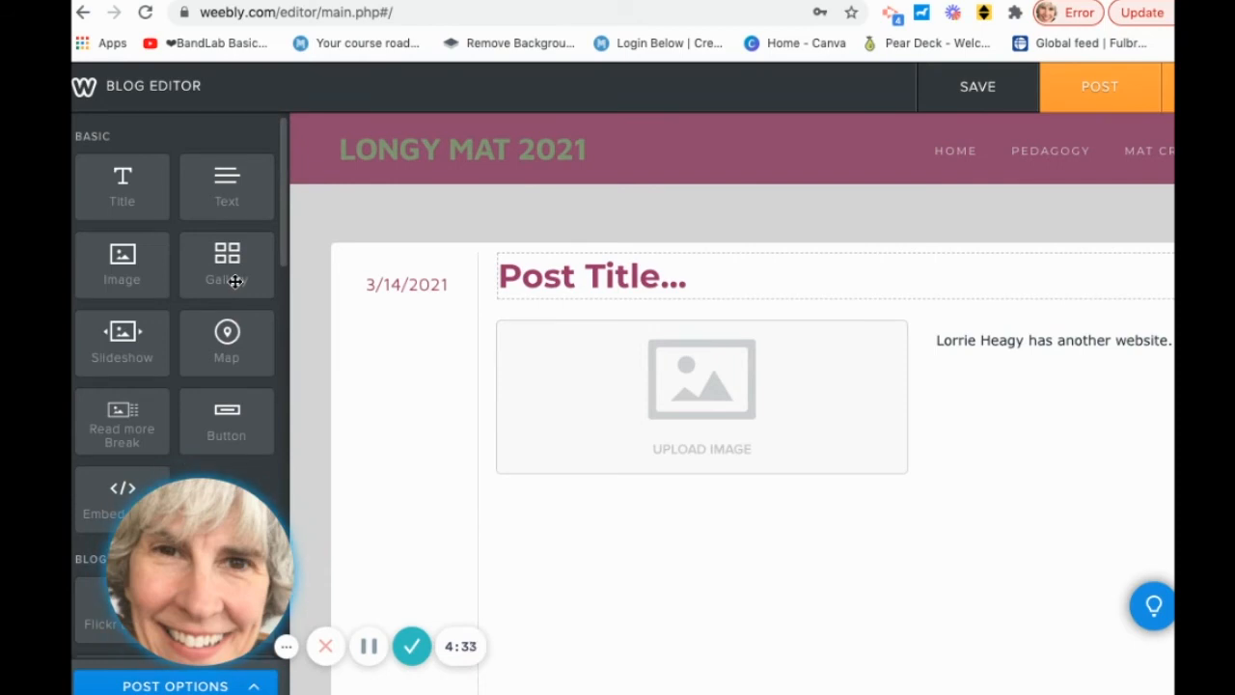
scroll(234, 281, "down", 2)
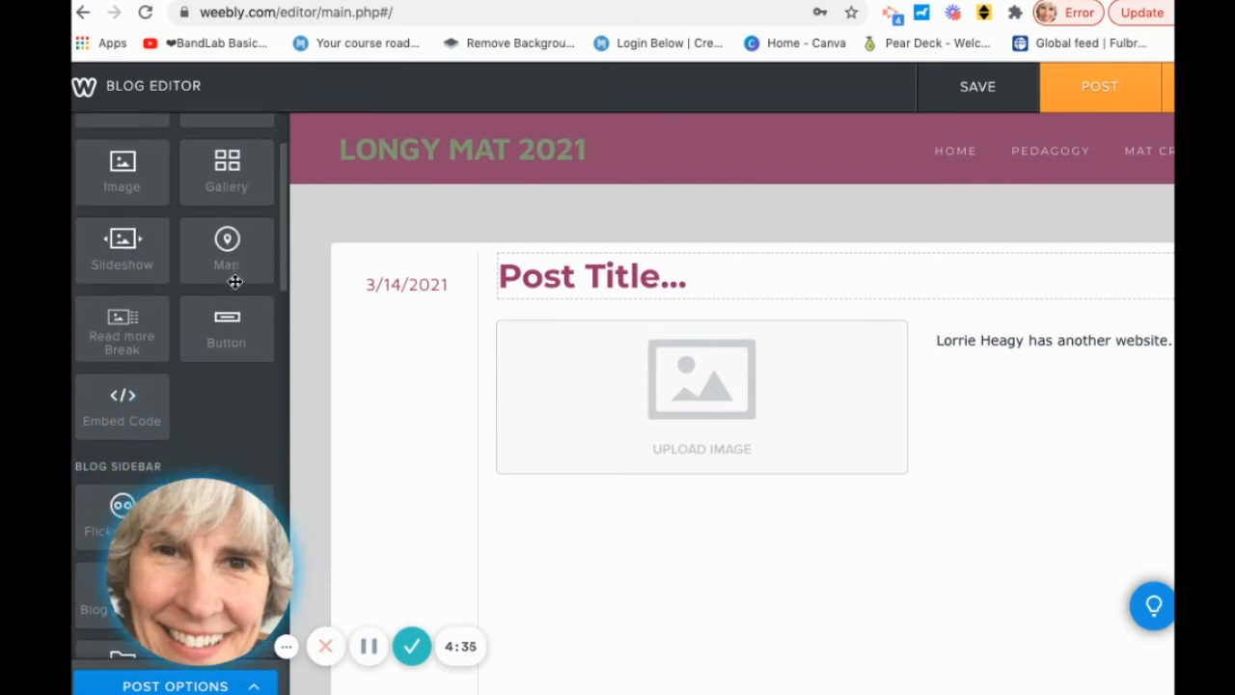
scroll(234, 280, "down", 2)
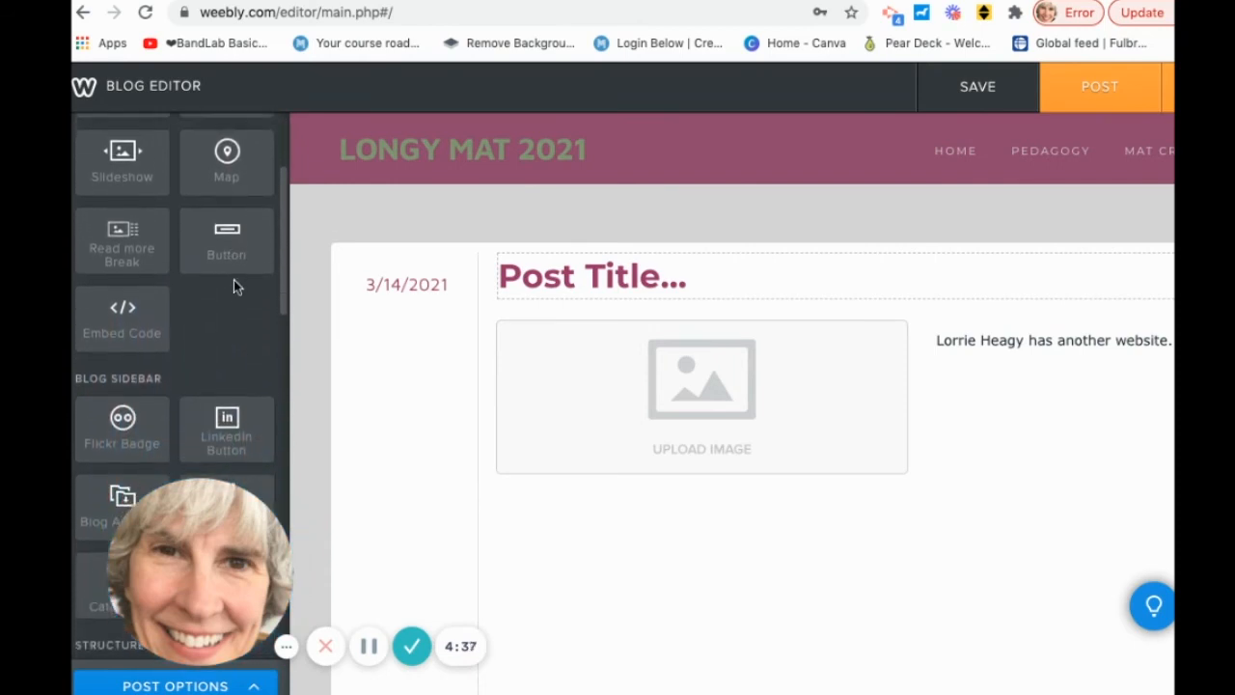
scroll(235, 280, "down", 2)
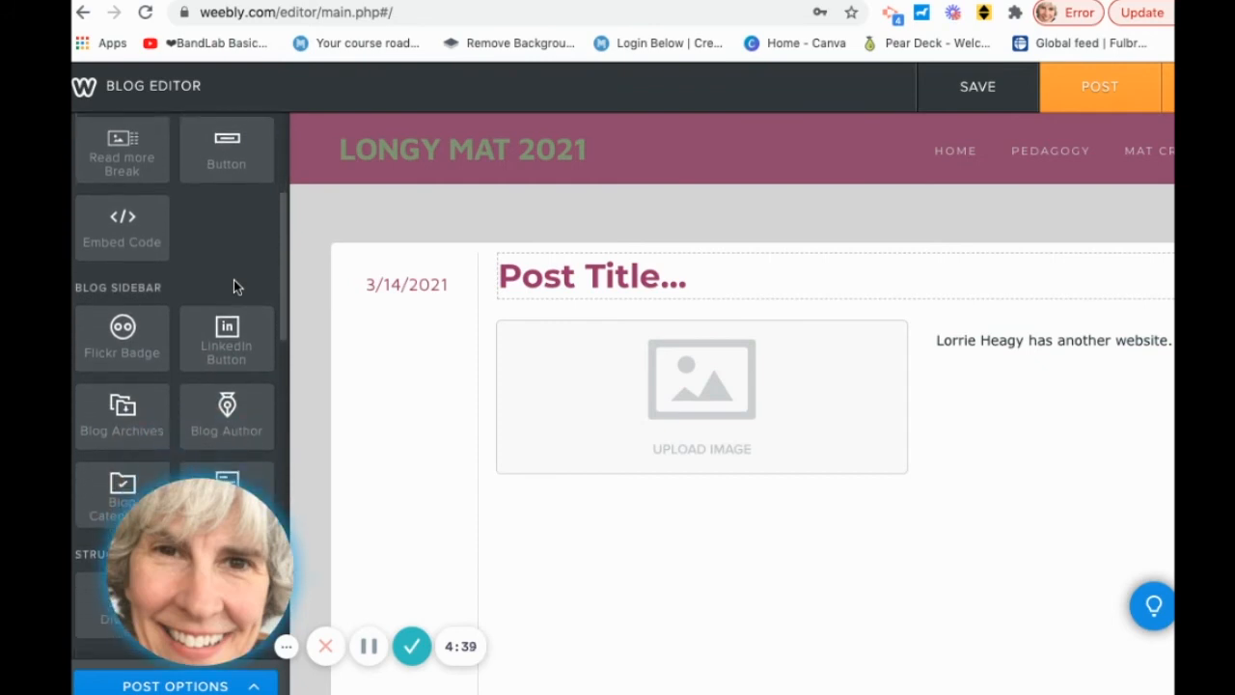
scroll(235, 281, "down", 1)
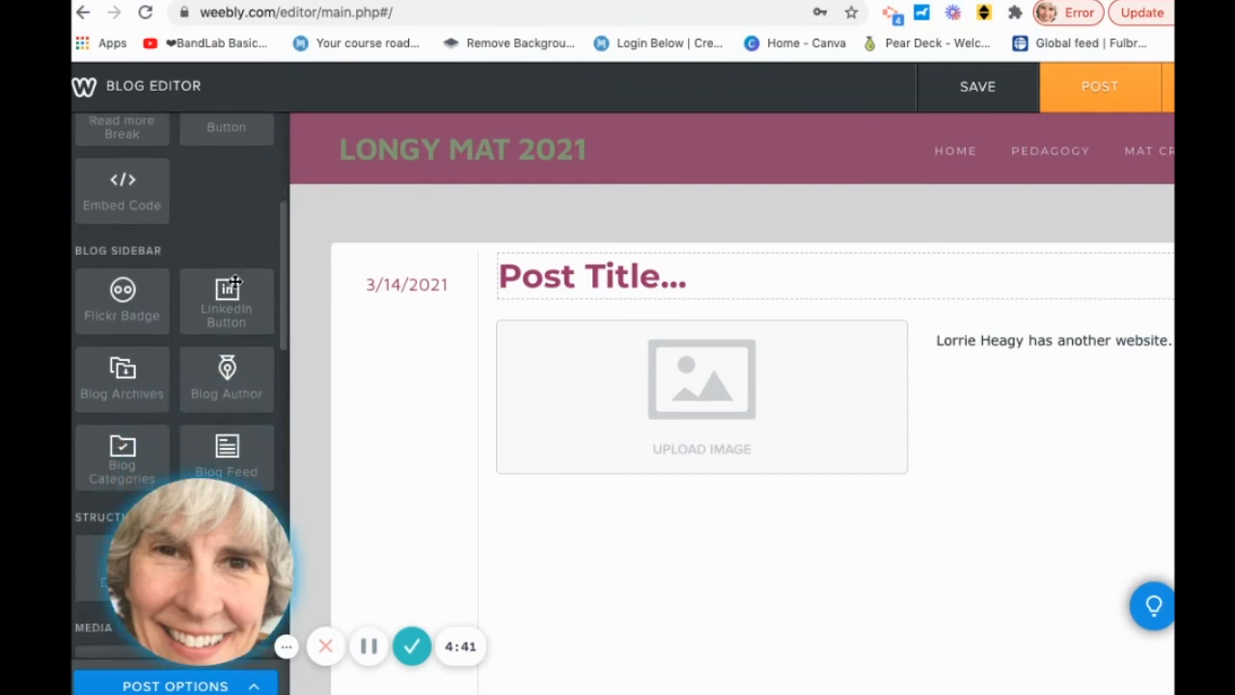
scroll(234, 280, "down", 3)
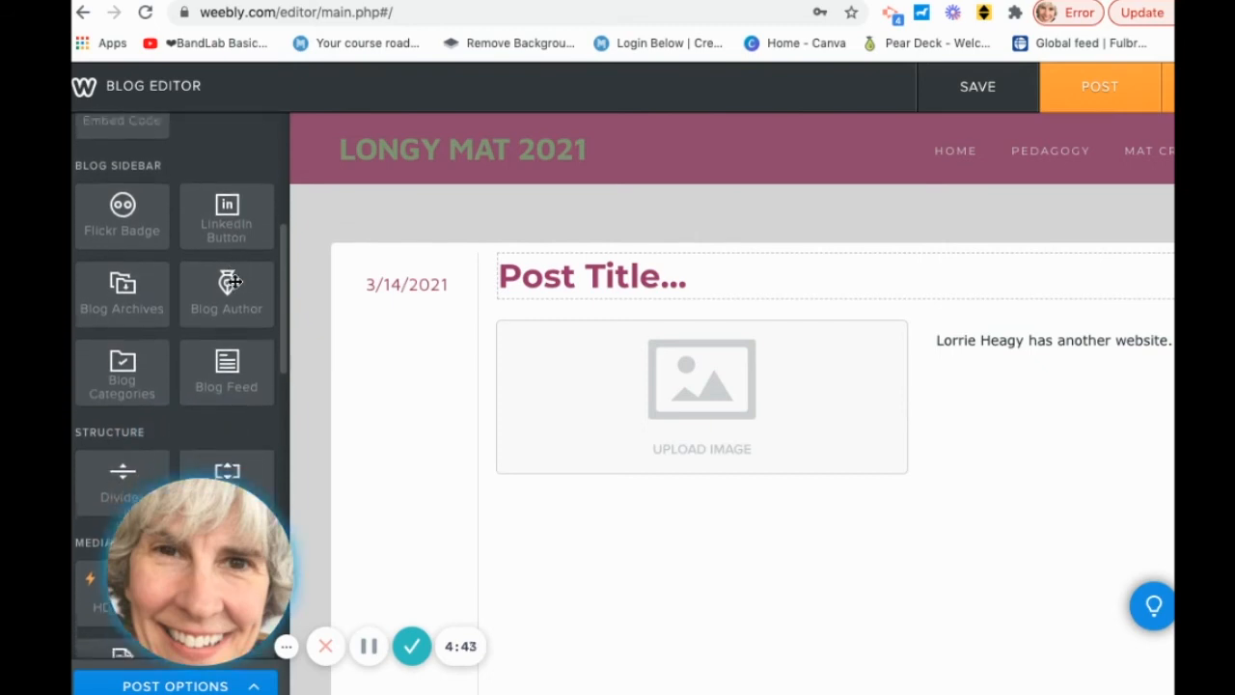
scroll(234, 280, "down", 3)
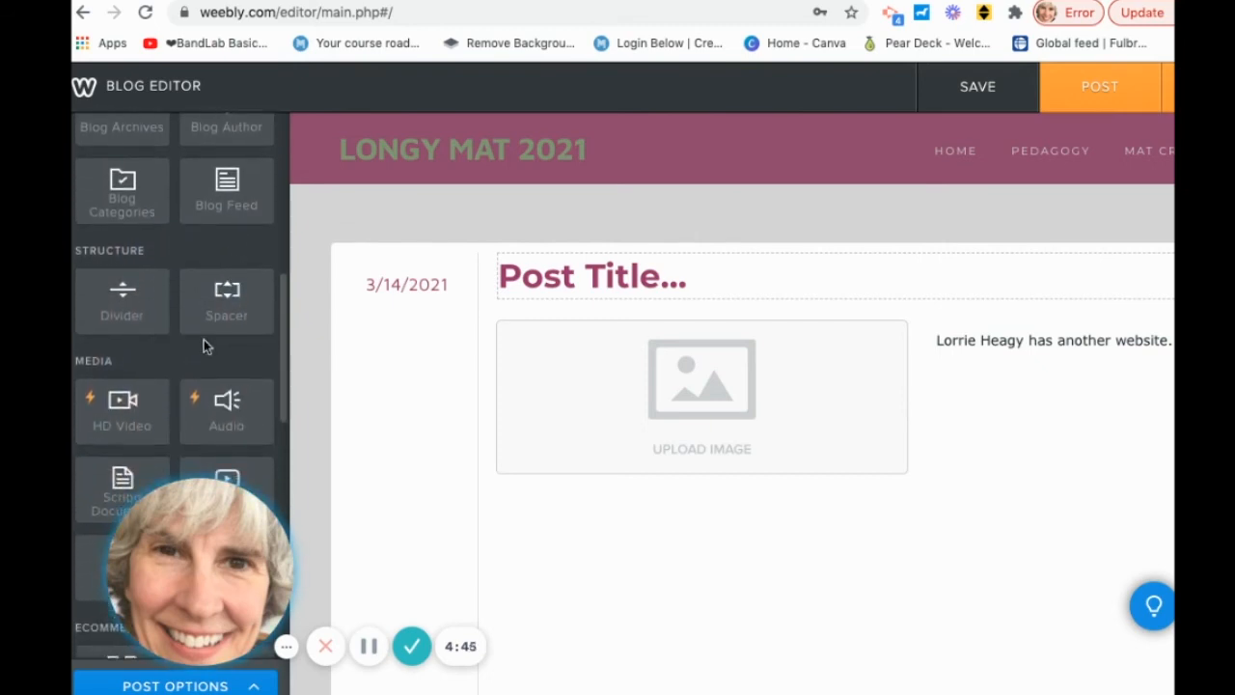
scroll(206, 417, "down", 2)
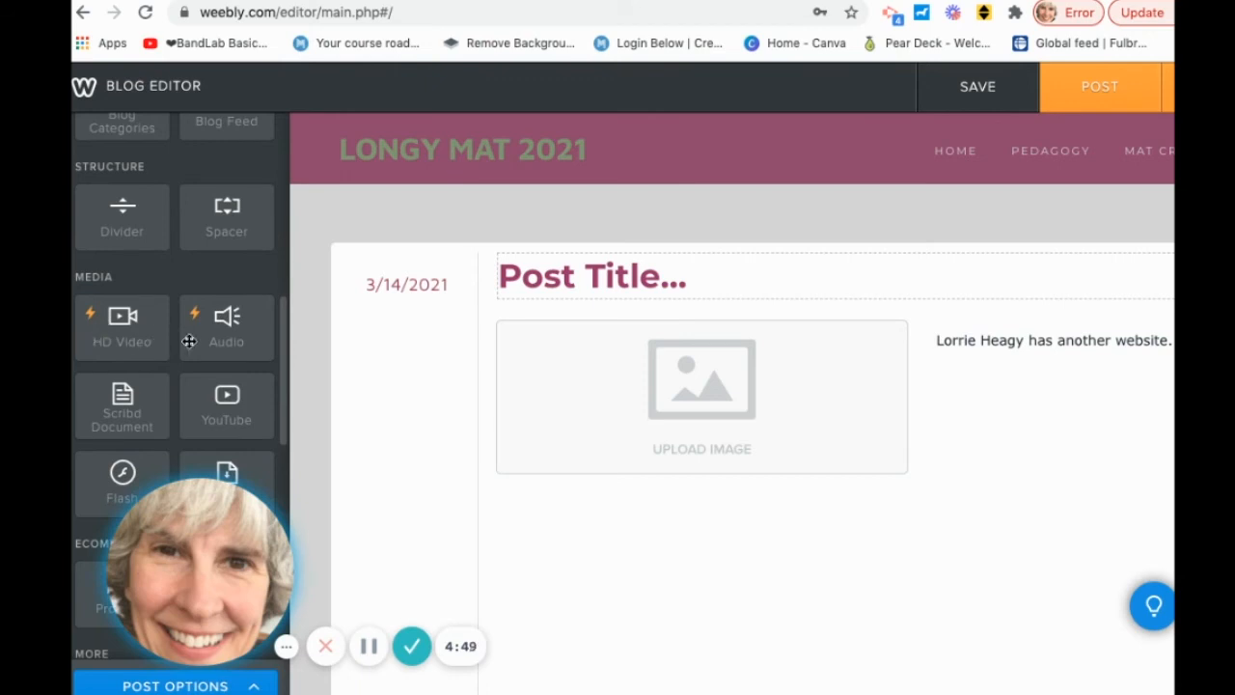
scroll(189, 355, "down", 2)
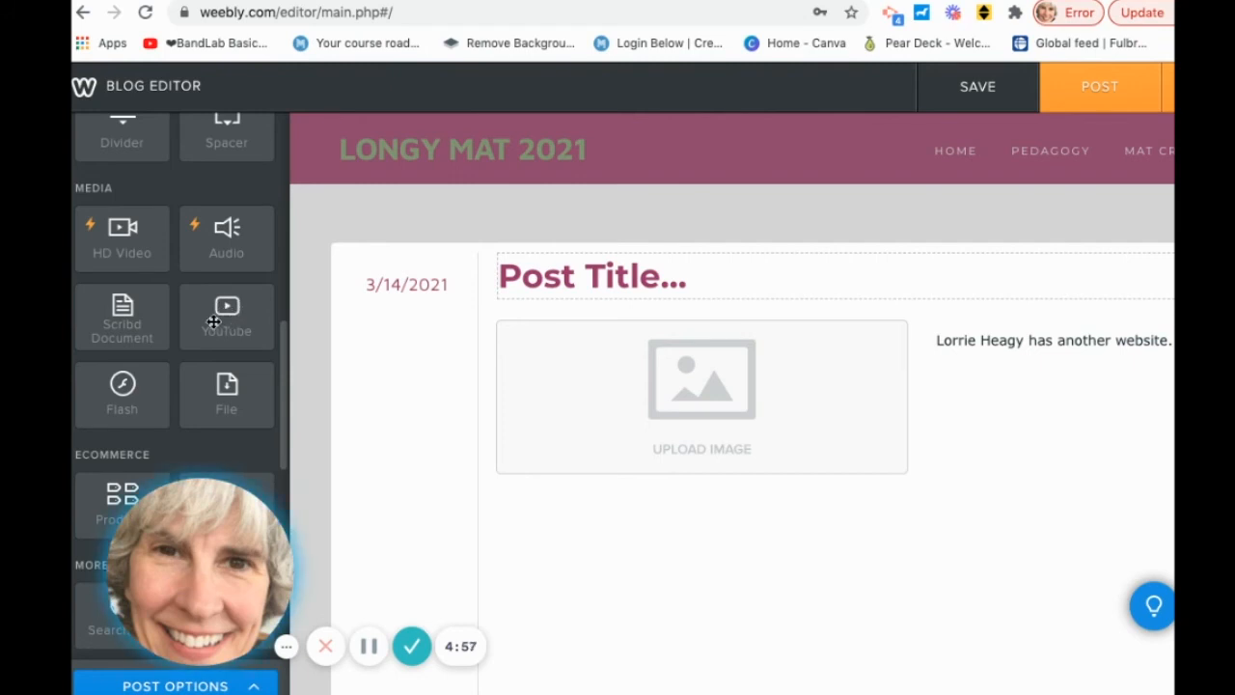
Add a YouTube element and move it to full width below the image.
left_click_drag(229, 308, 541, 531)
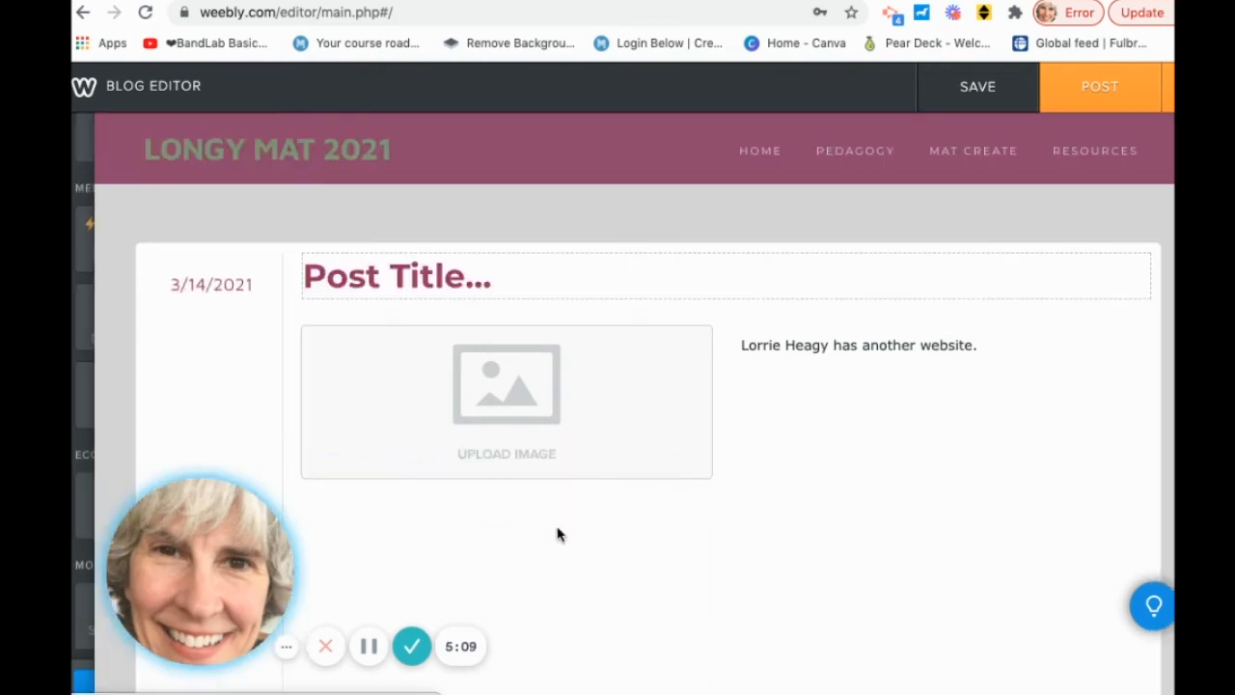
scroll(546, 556, "down", 3)
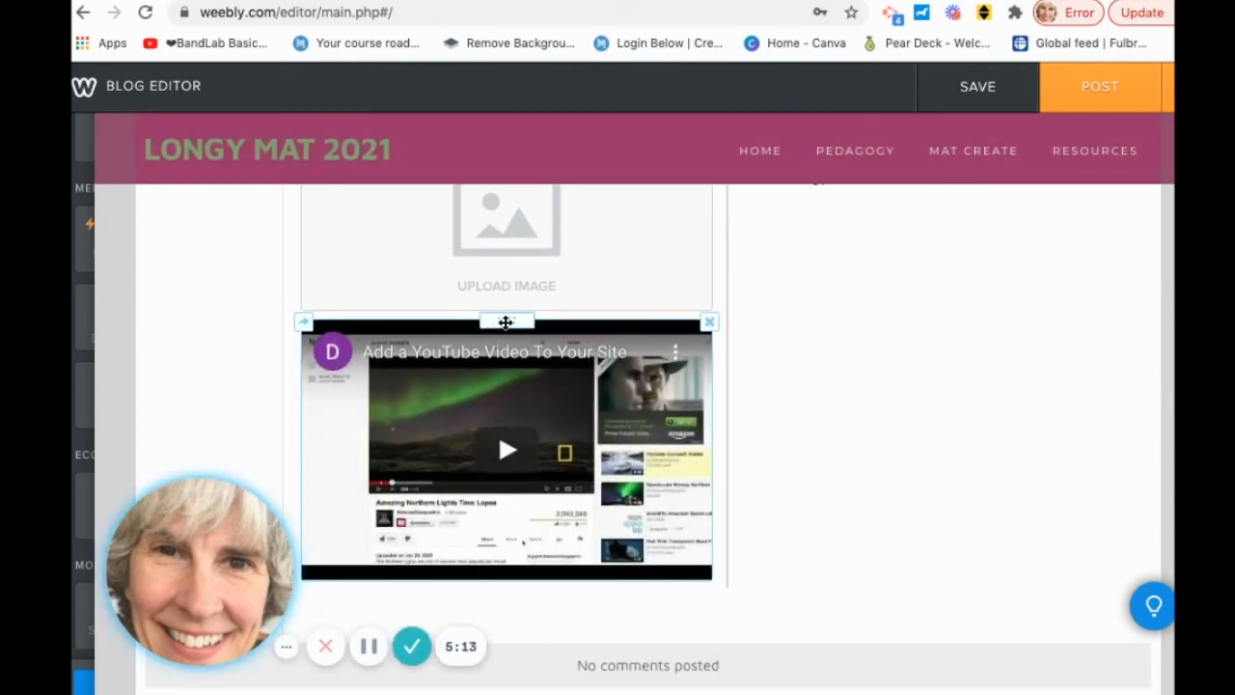
left_click_drag(501, 332, 725, 595)
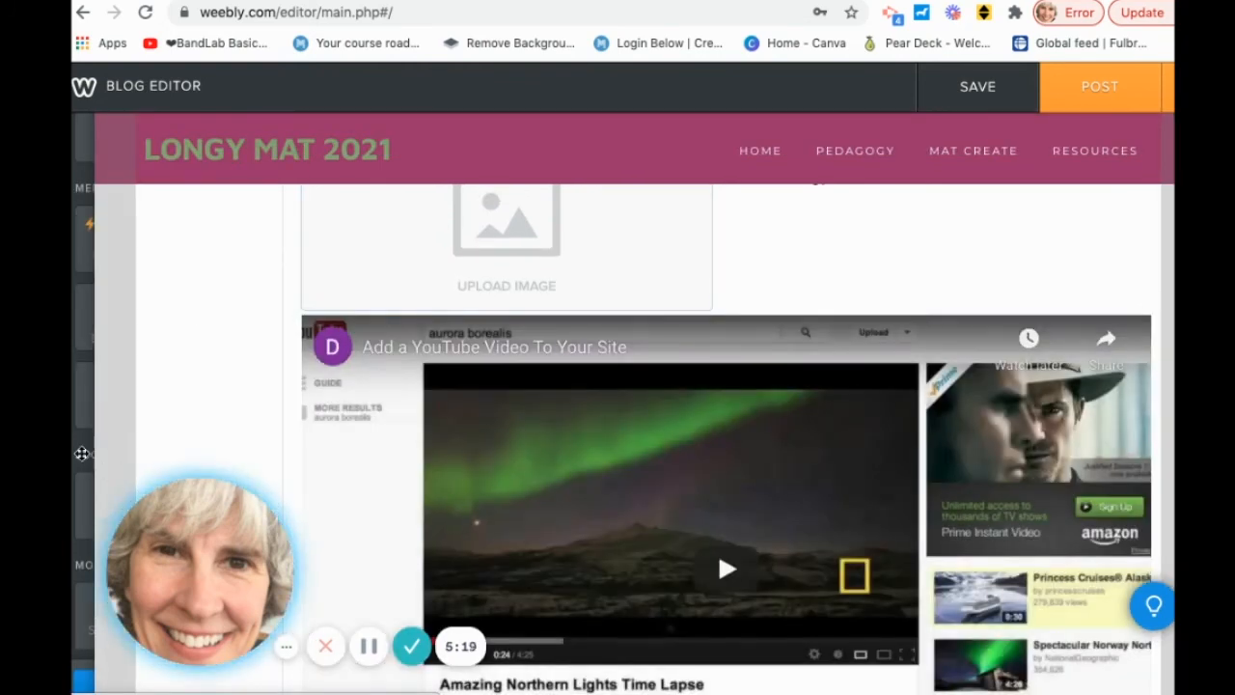
Insert a Divider and a Spacer above the YouTube video.
scroll(186, 335, "up", 4)
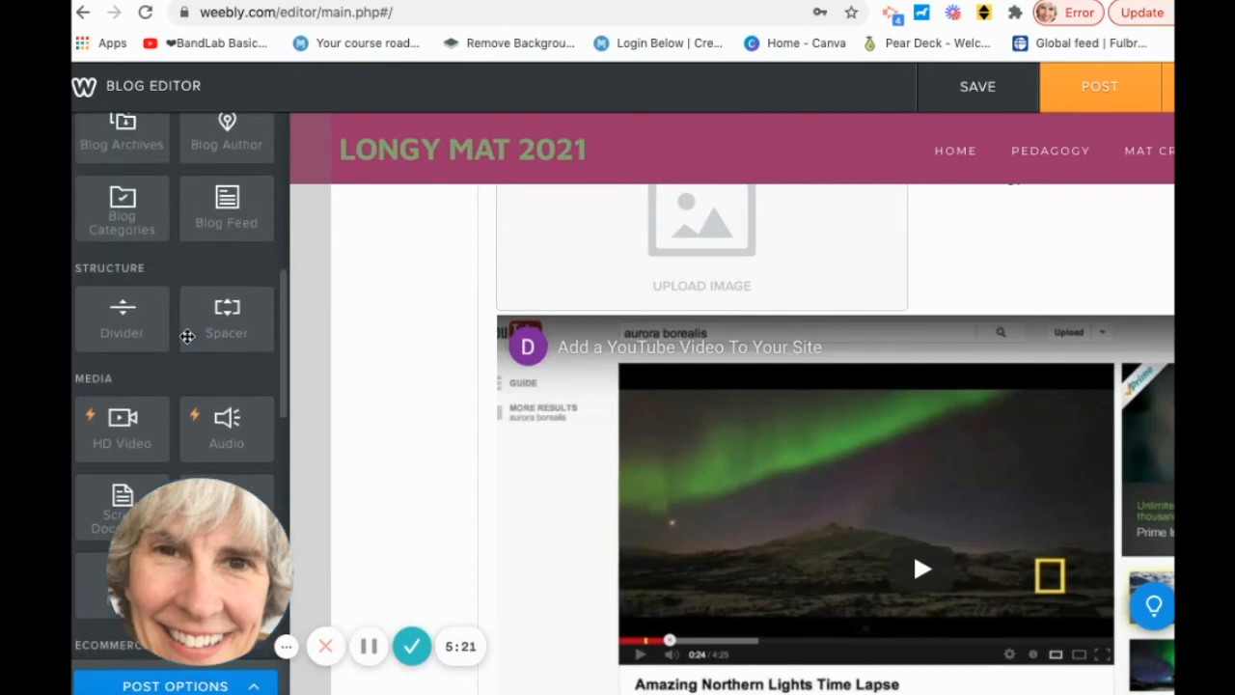
left_click_drag(120, 308, 685, 334)
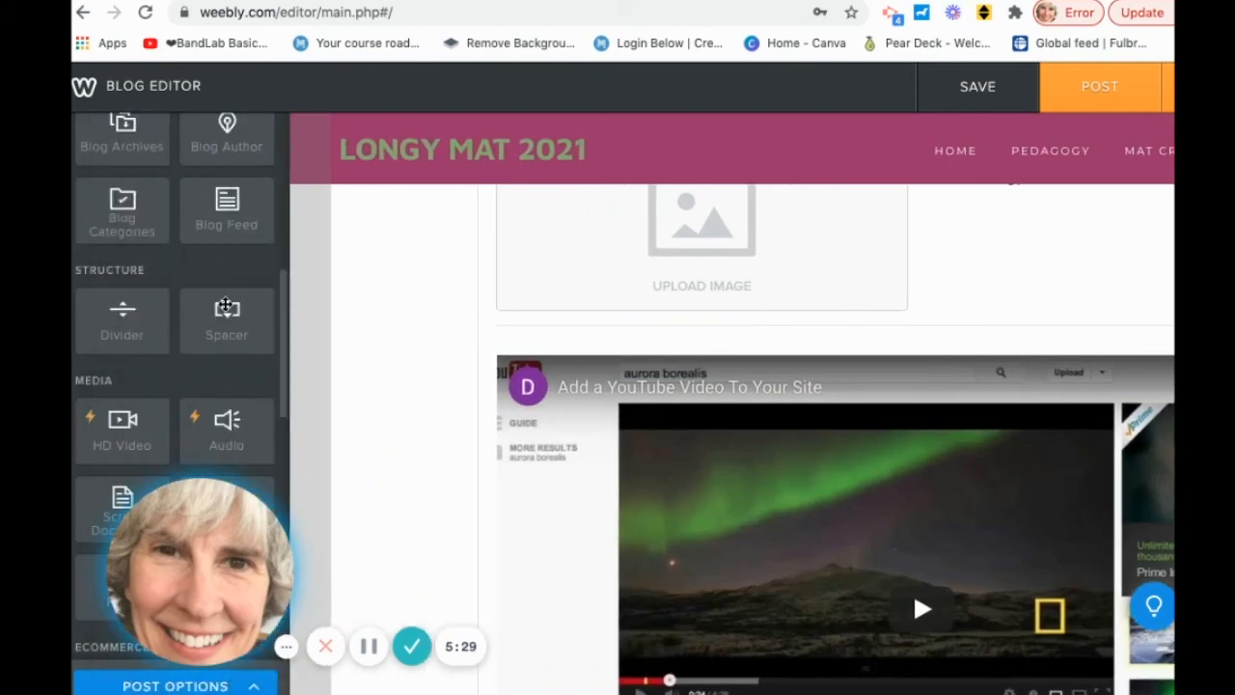
left_click_drag(226, 307, 656, 358)
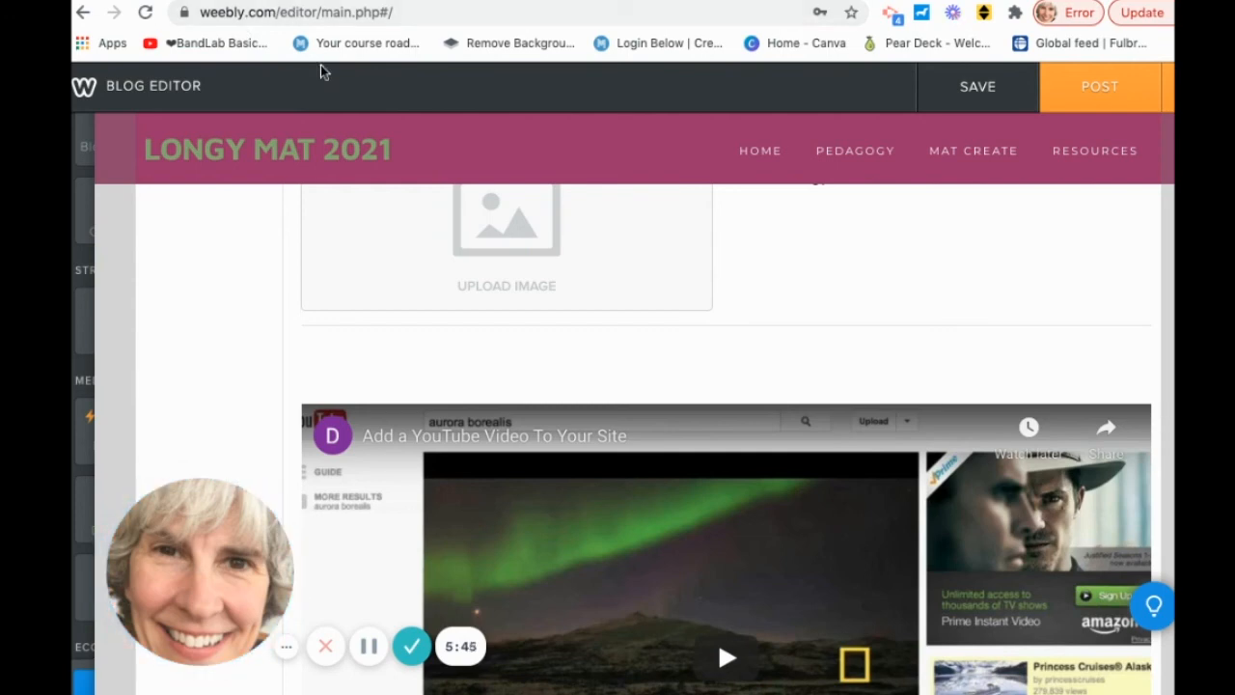
Delete the YouTube block and then the Spacer block, confirming each deletion.
scroll(512, 444, "up", 1)
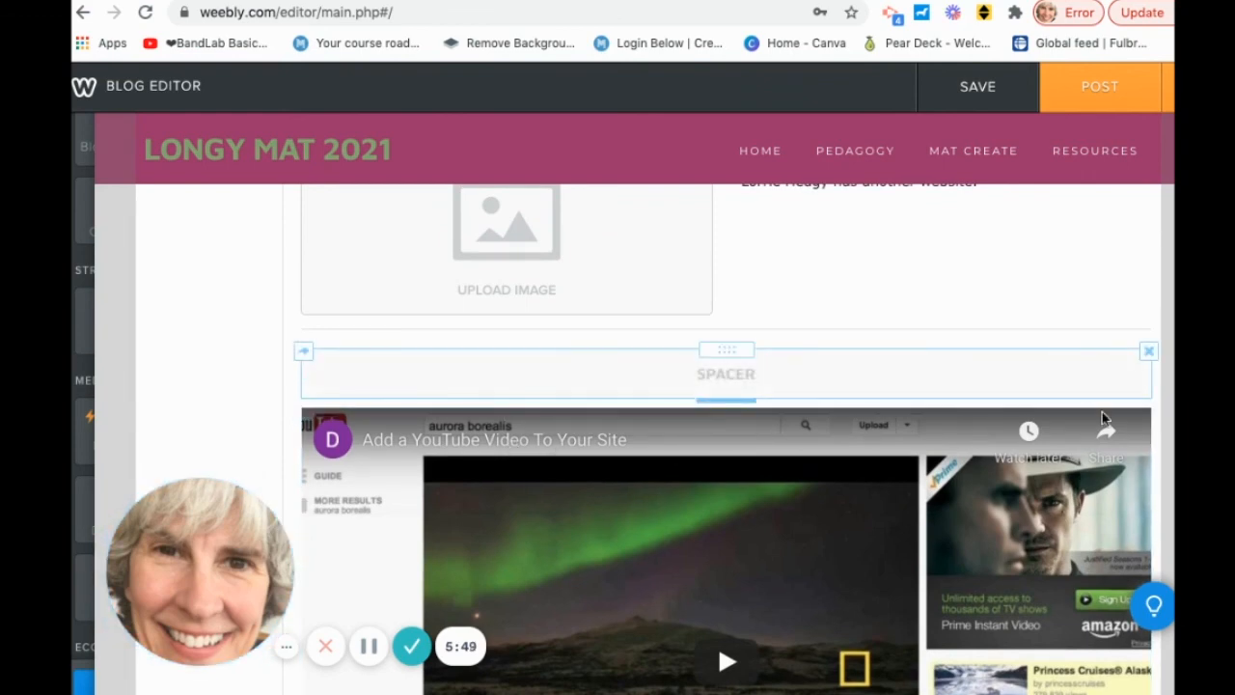
left_click(1148, 410)
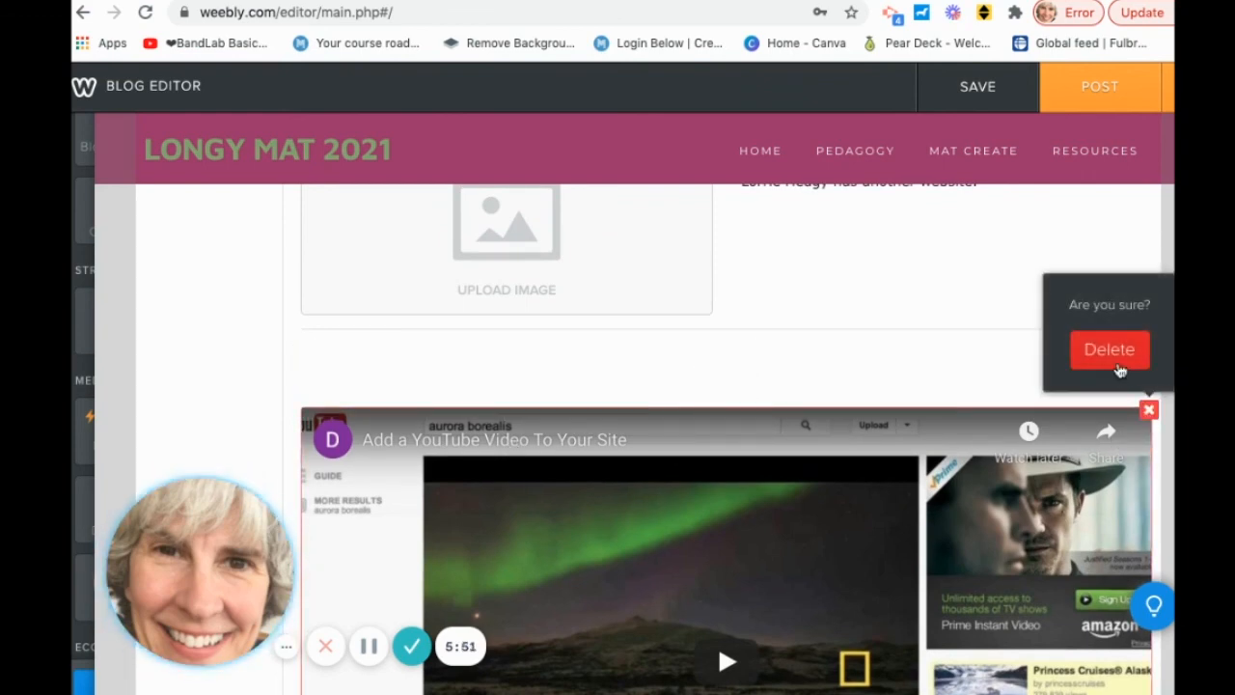
left_click(1113, 362)
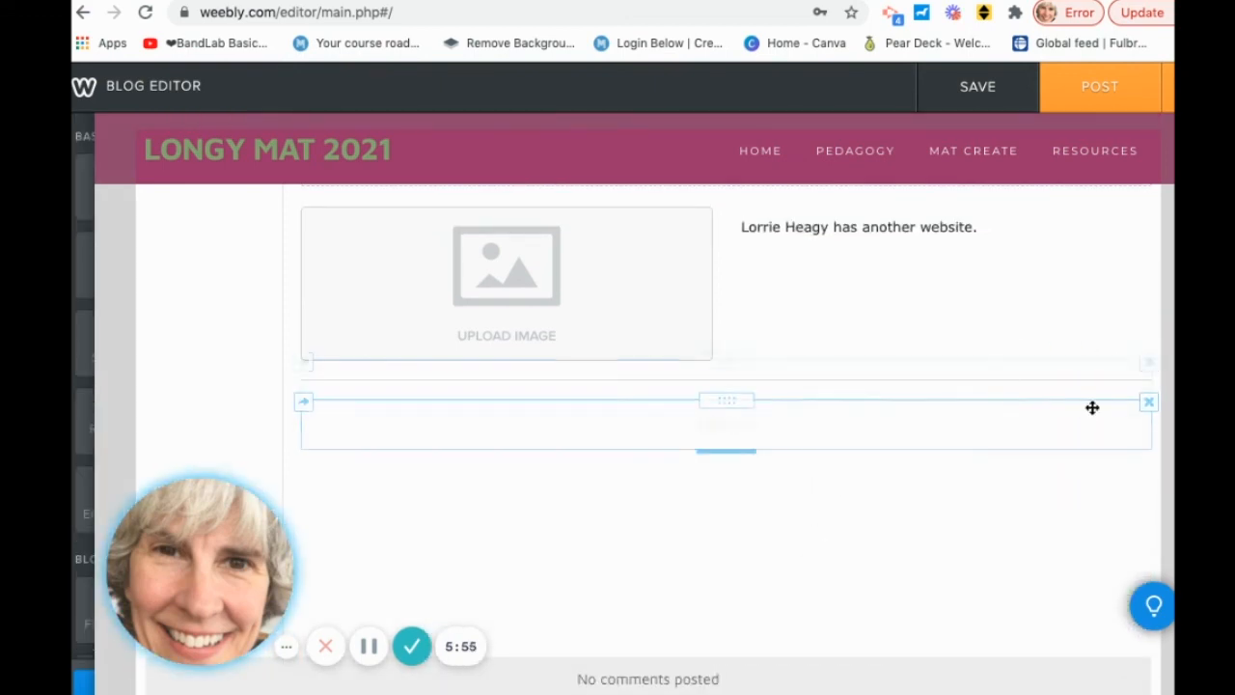
left_click(1149, 404)
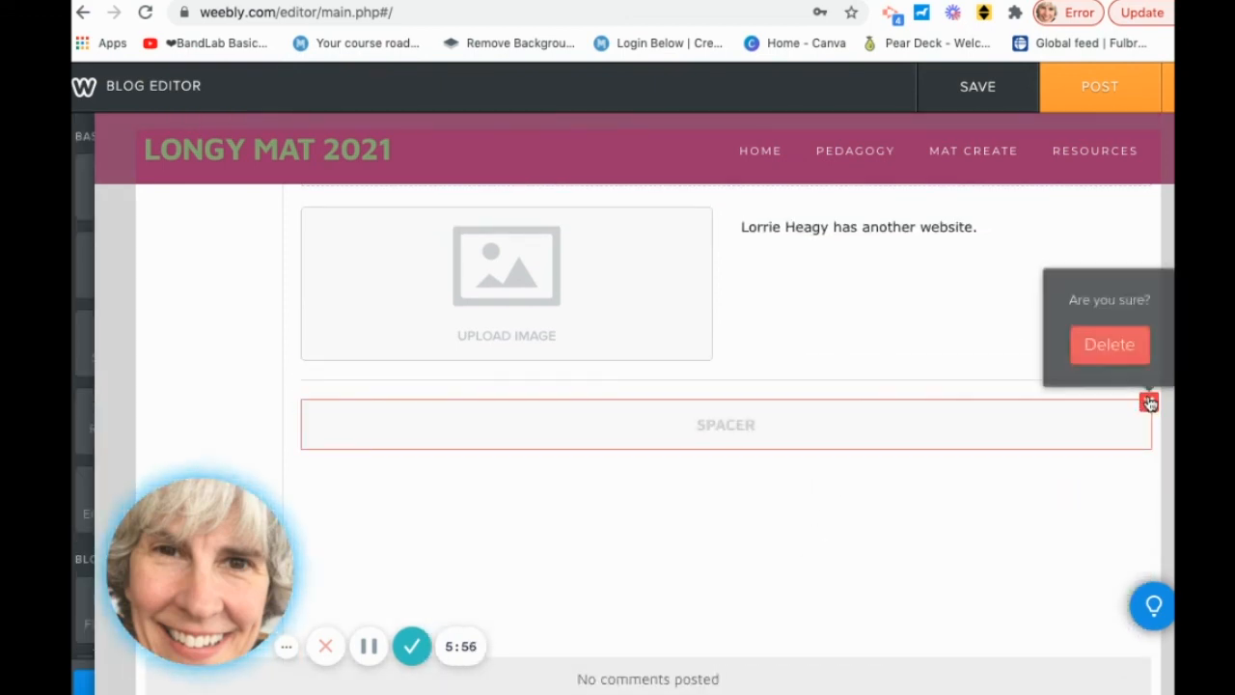
left_click(1123, 347)
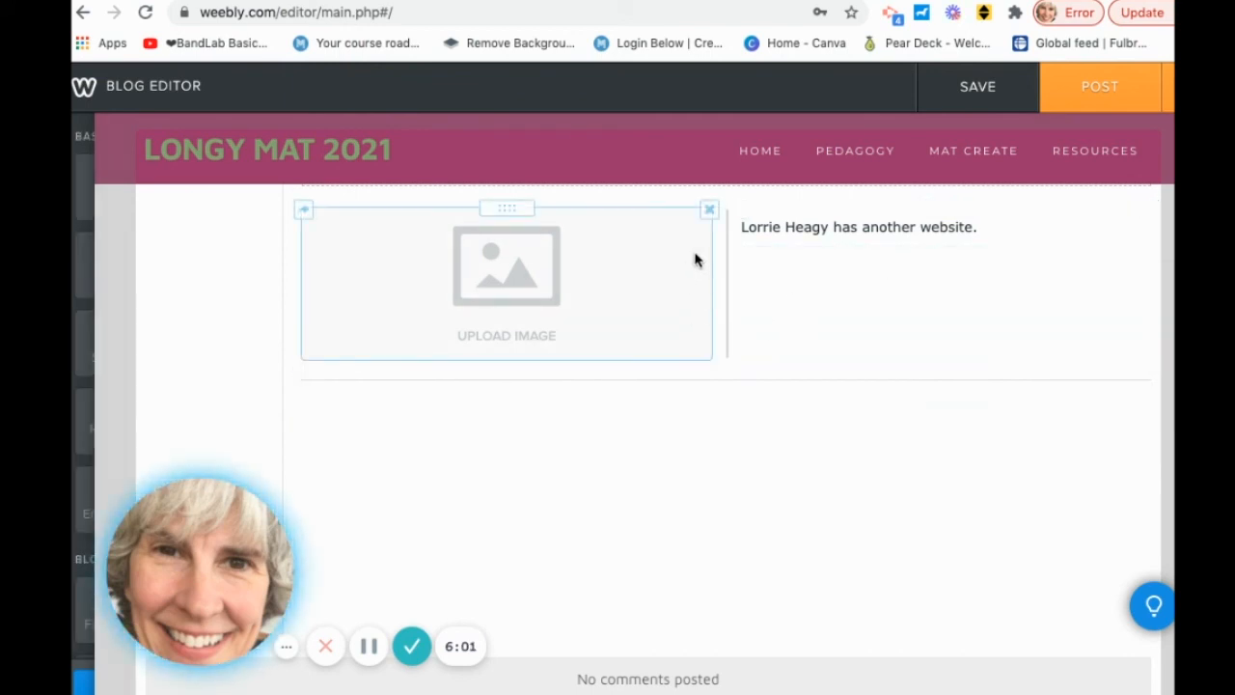
View the image block's move/copy page list, then delete the empty image block.
left_click(304, 211)
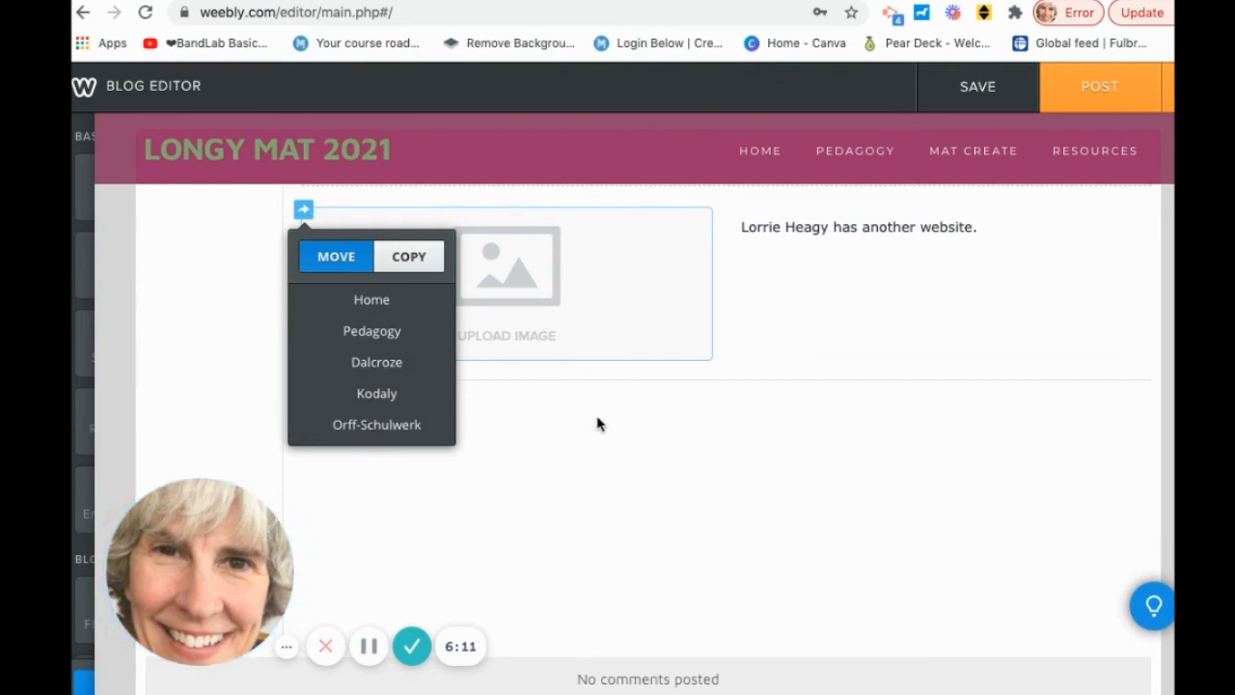
left_click(659, 324)
left_click(710, 209)
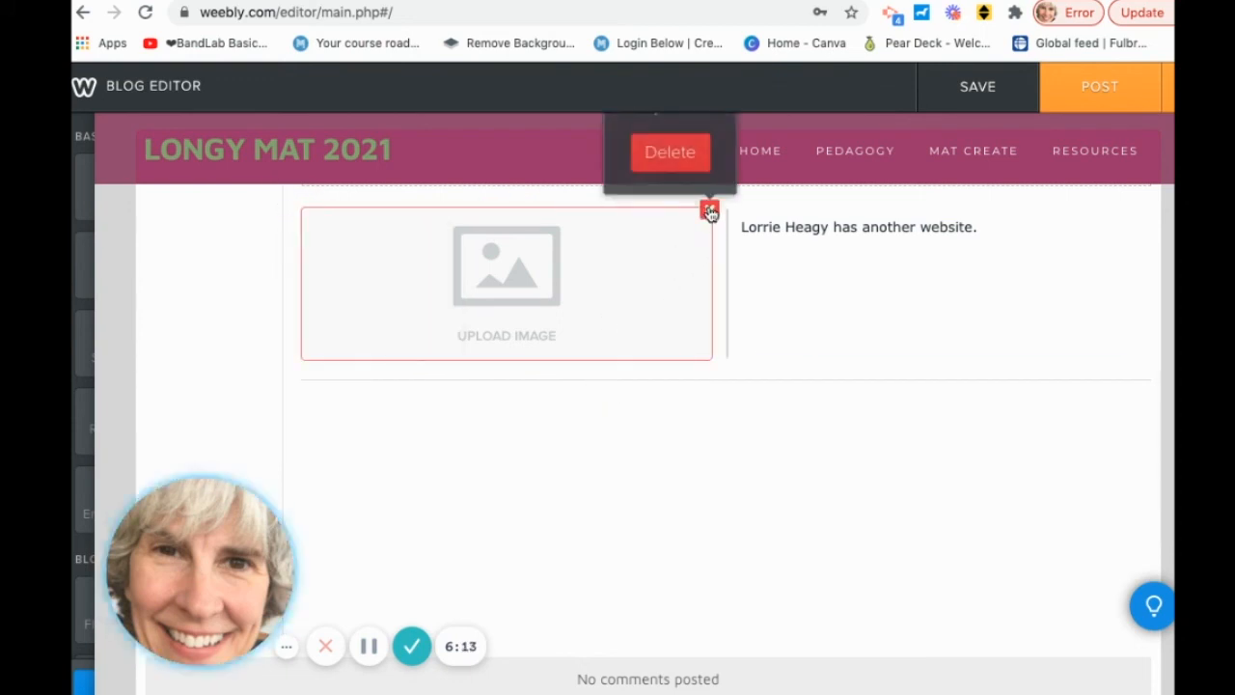
left_click(669, 155)
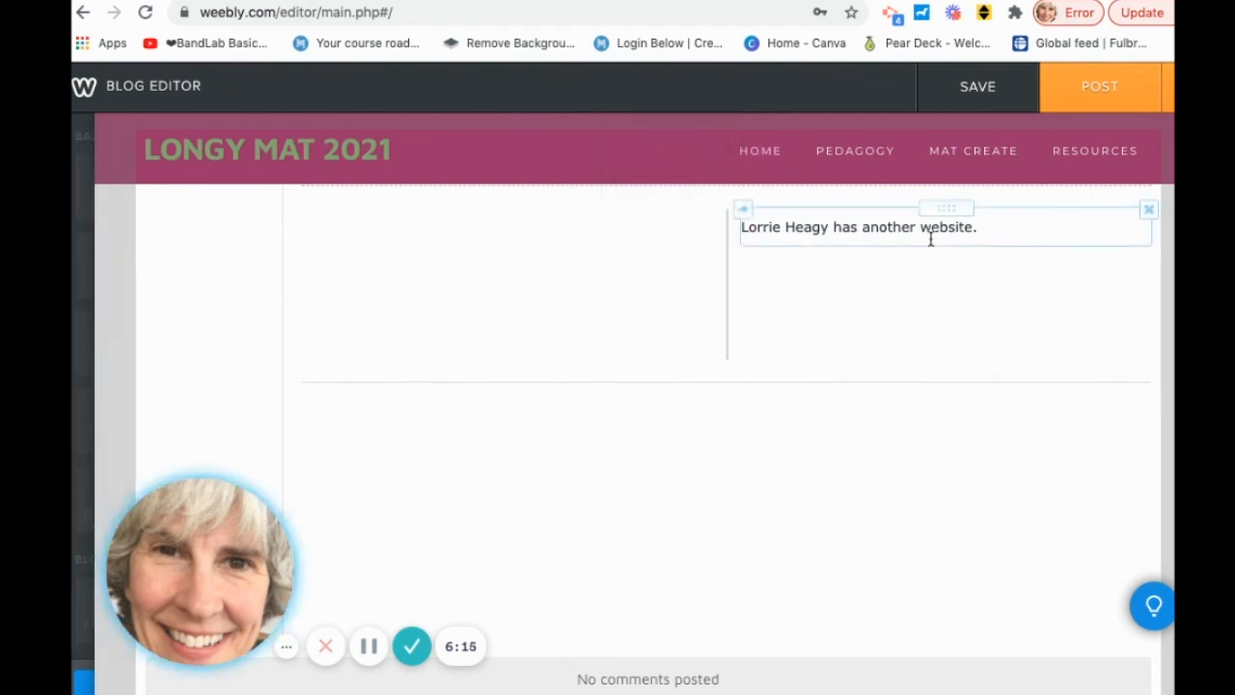
Delete the website note text block, leaving the 3/14/2021 post body empty.
left_click(1148, 209)
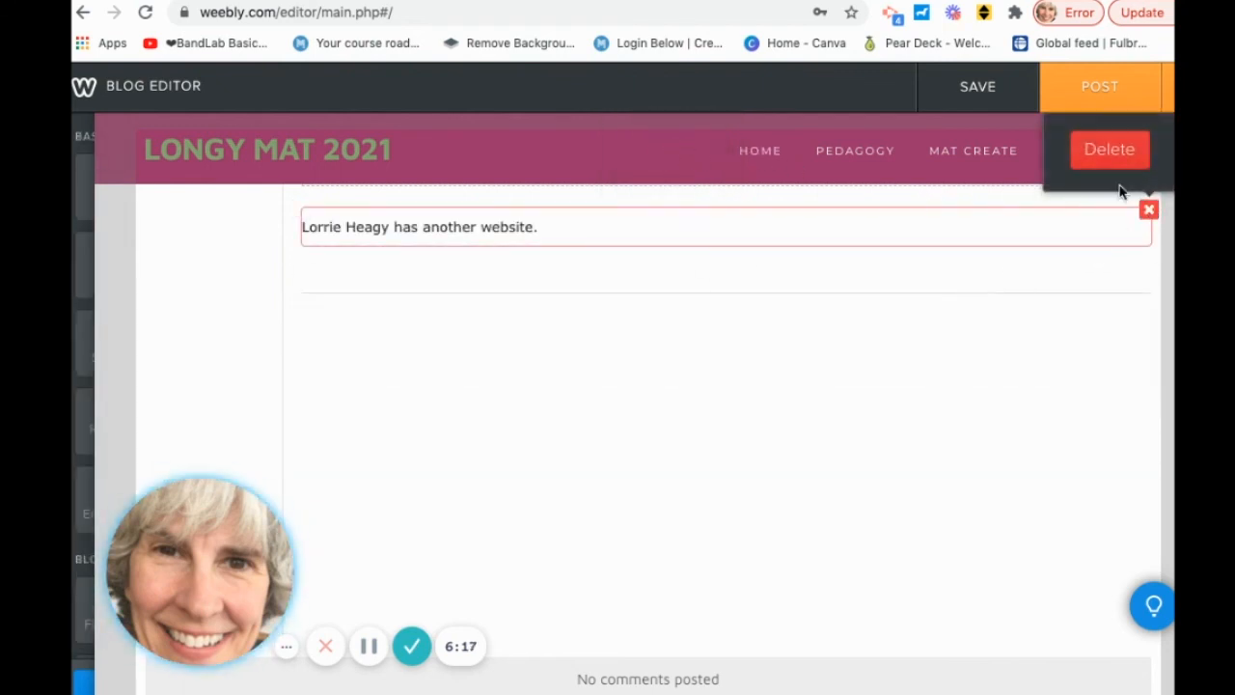
left_click(1115, 153)
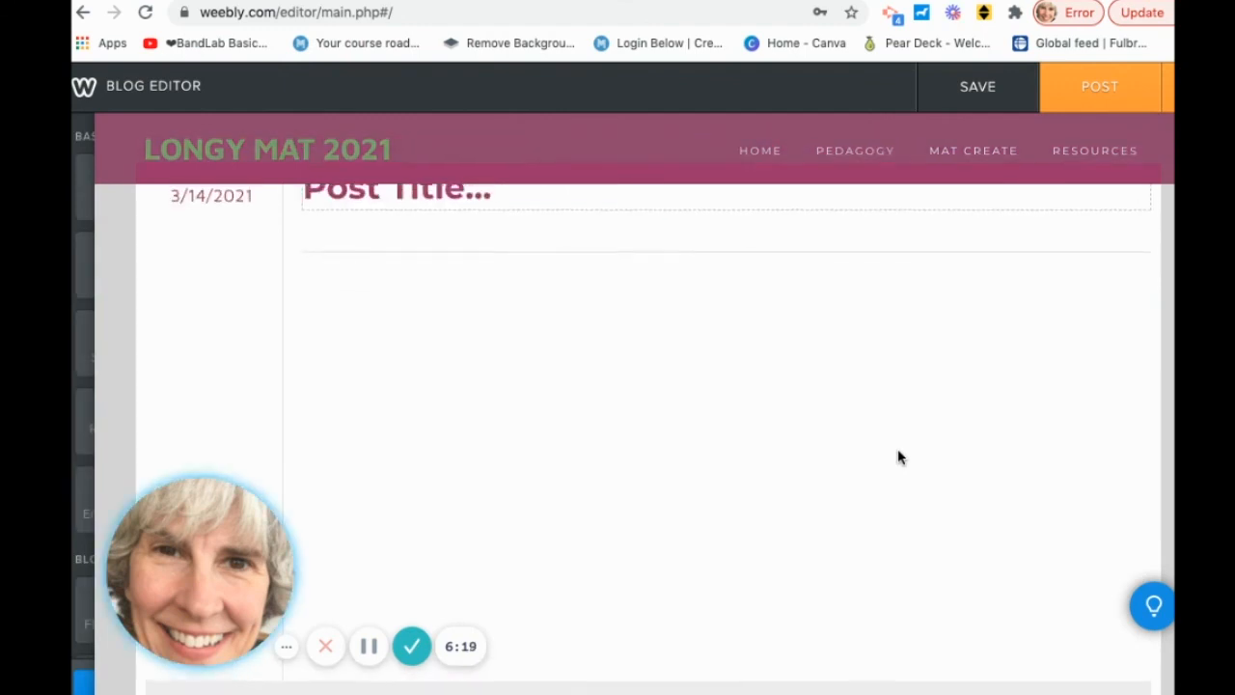
scroll(896, 454, "up", 3)
scroll(695, 492, "down", 1)
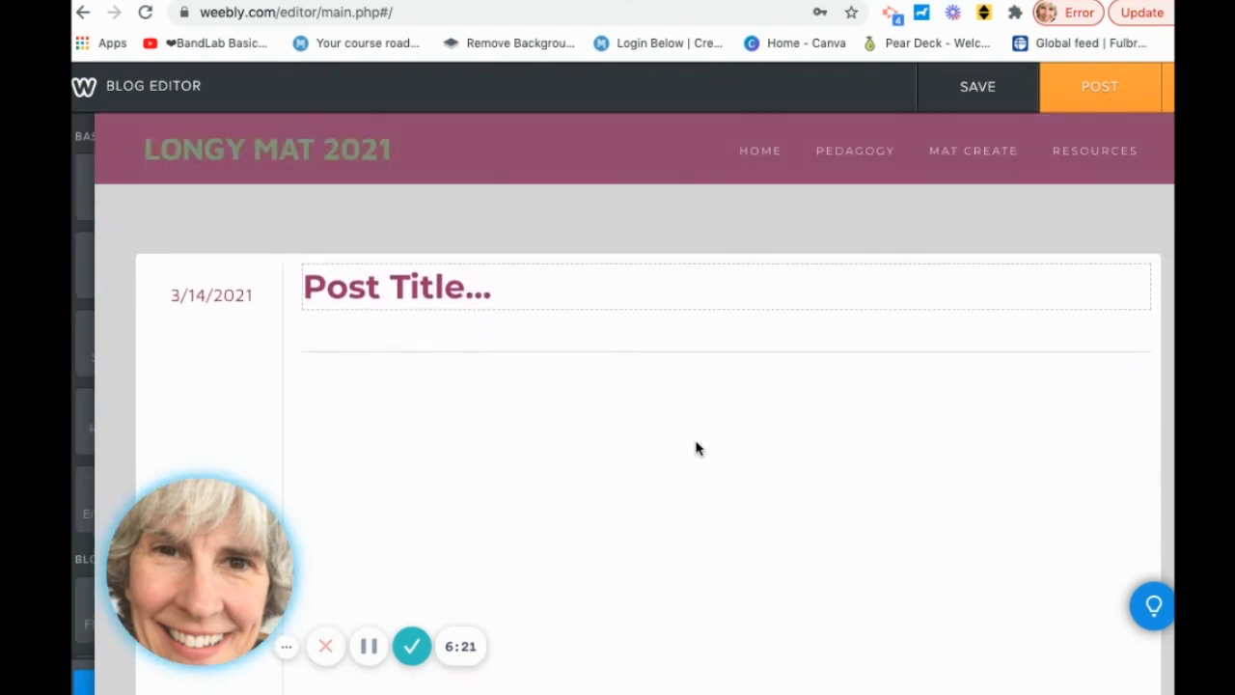